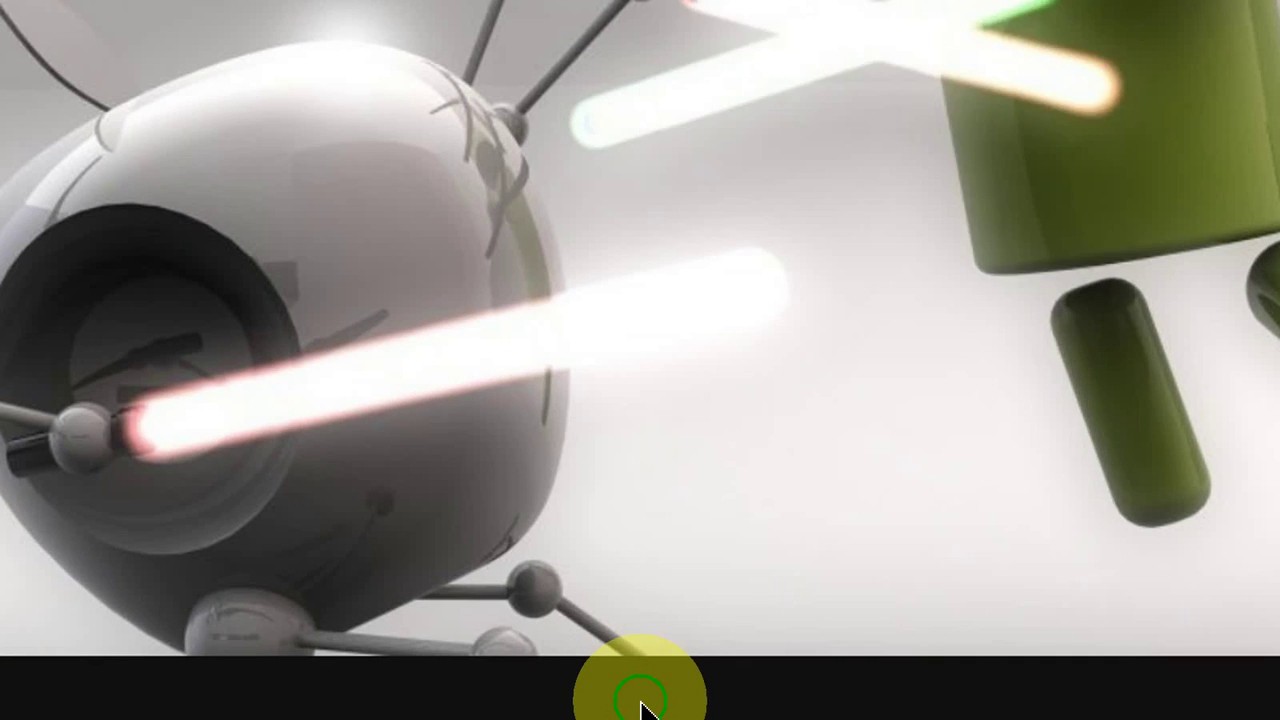
# - End the Microsoft OneDrive background process in Task Manager, then refresh the desktop
pyautogui.rightClick(695, 709)
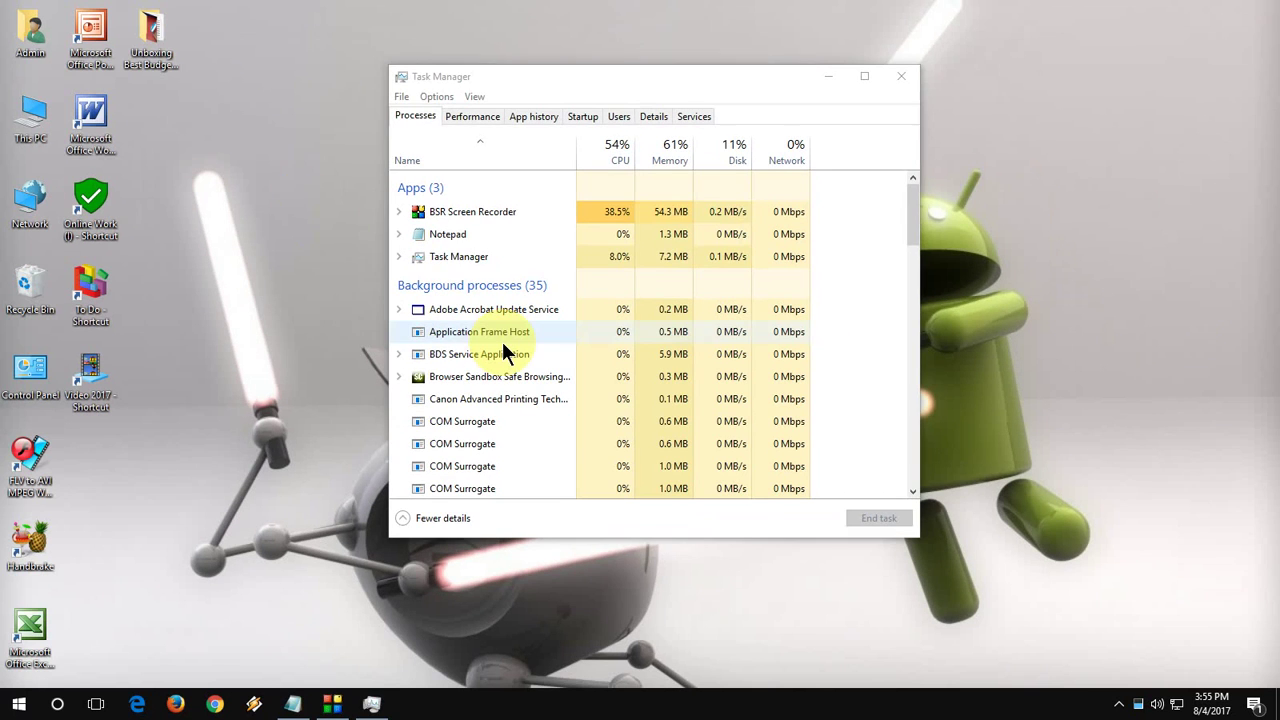
pyautogui.click(502, 341)
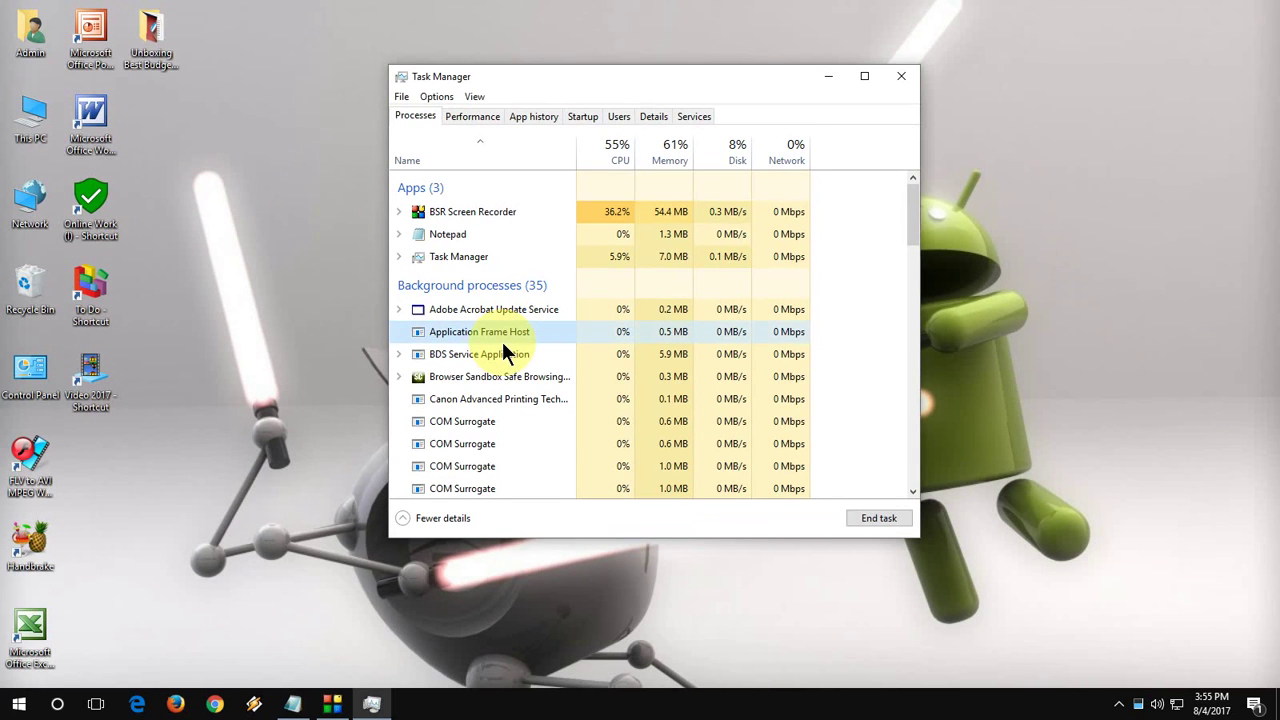
pyautogui.scroll(-3, 502, 341)
pyautogui.scroll(-1, 502, 341)
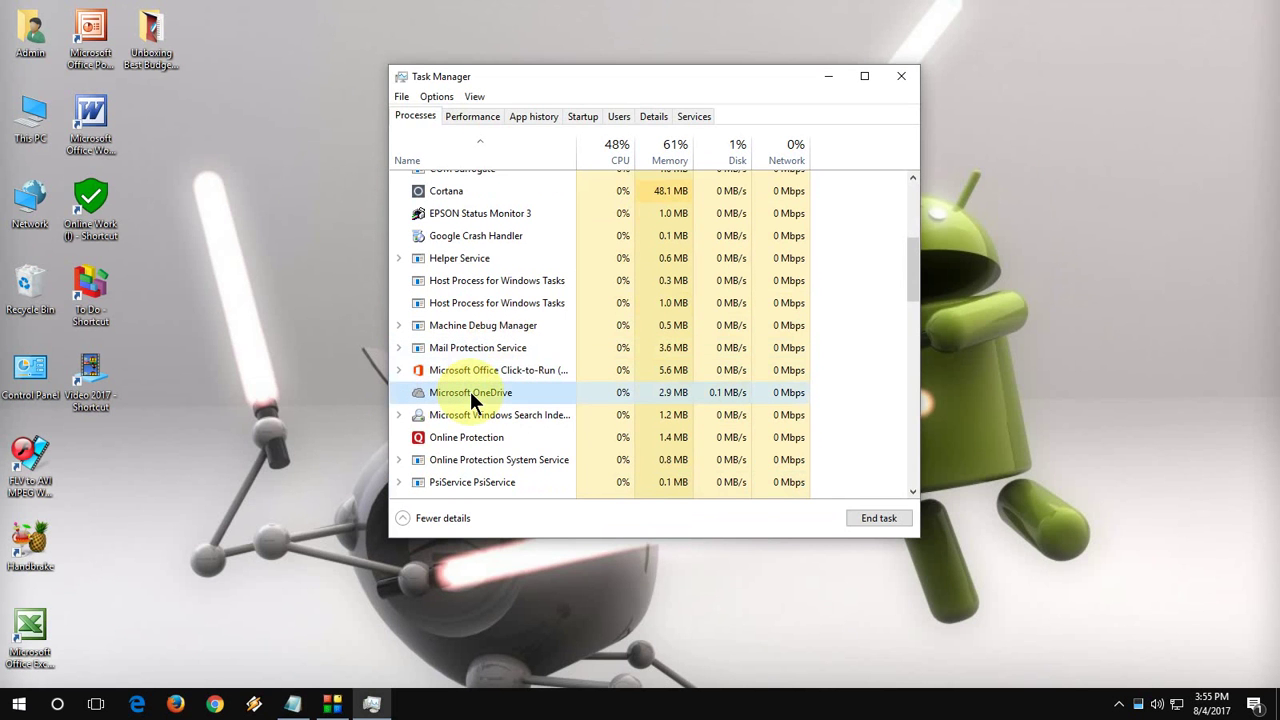
pyautogui.click(470, 391)
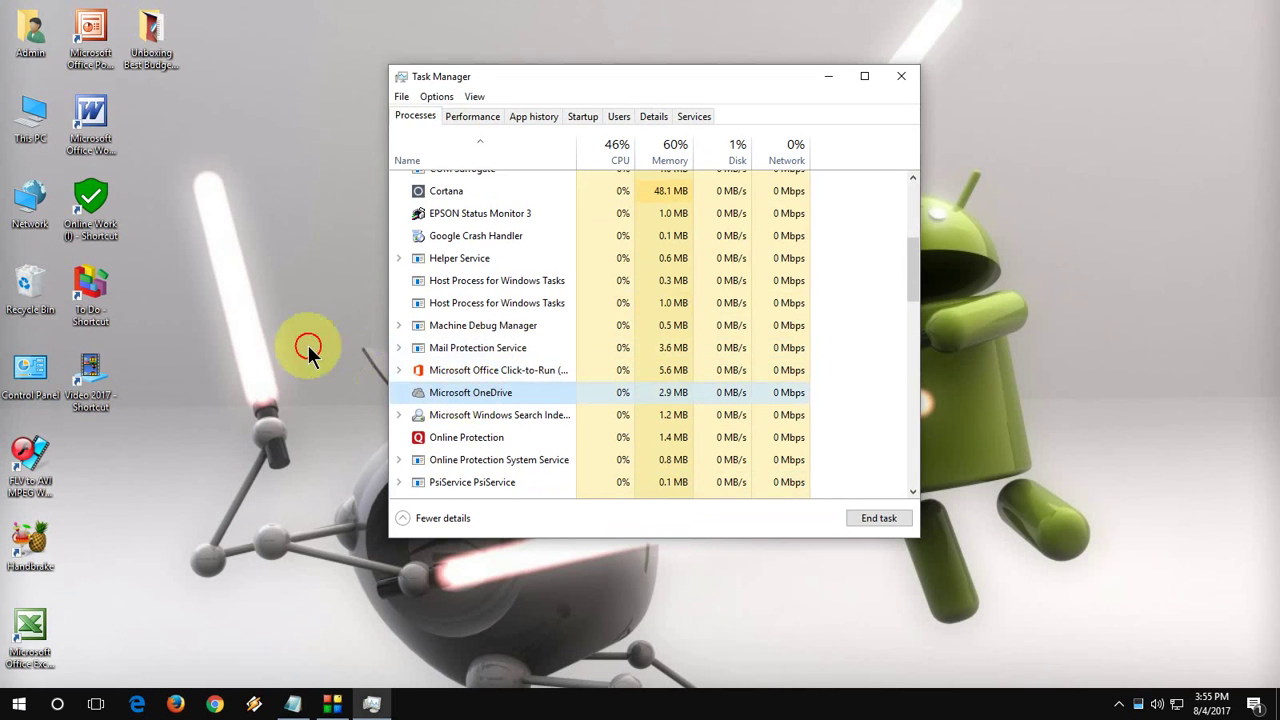
pyautogui.click(320, 355)
pyautogui.click(470, 396)
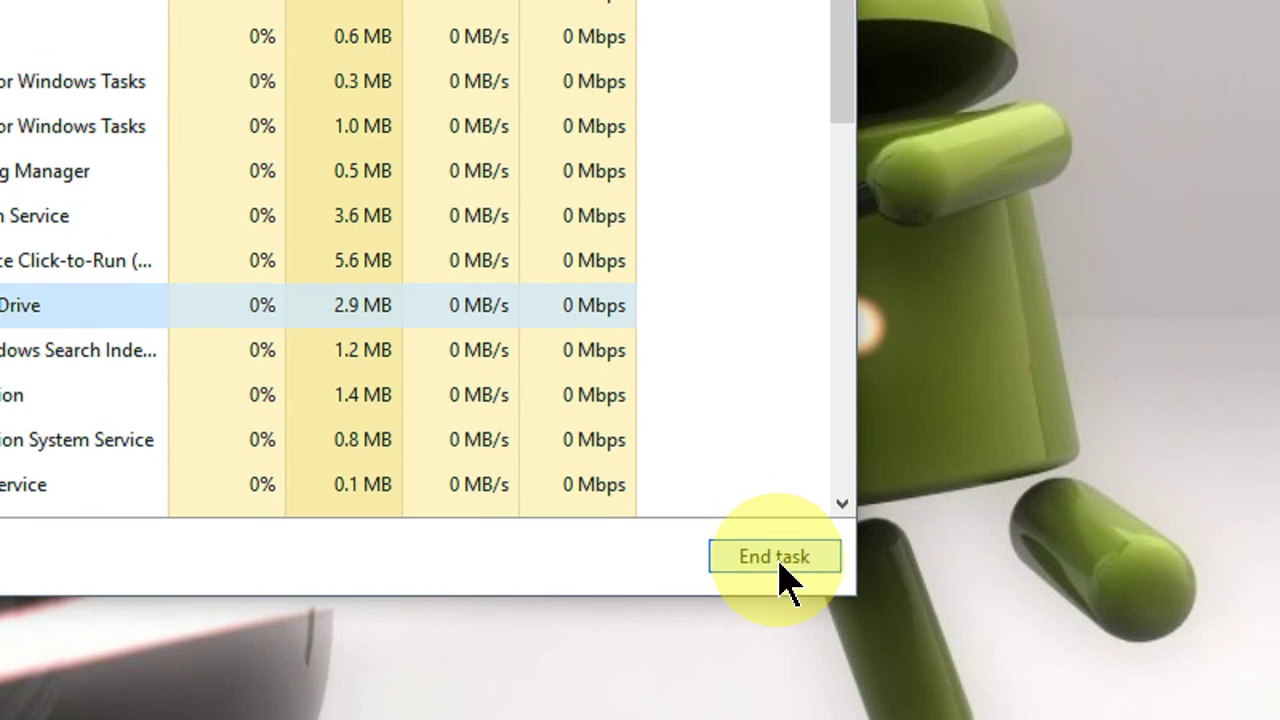
pyautogui.click(780, 565)
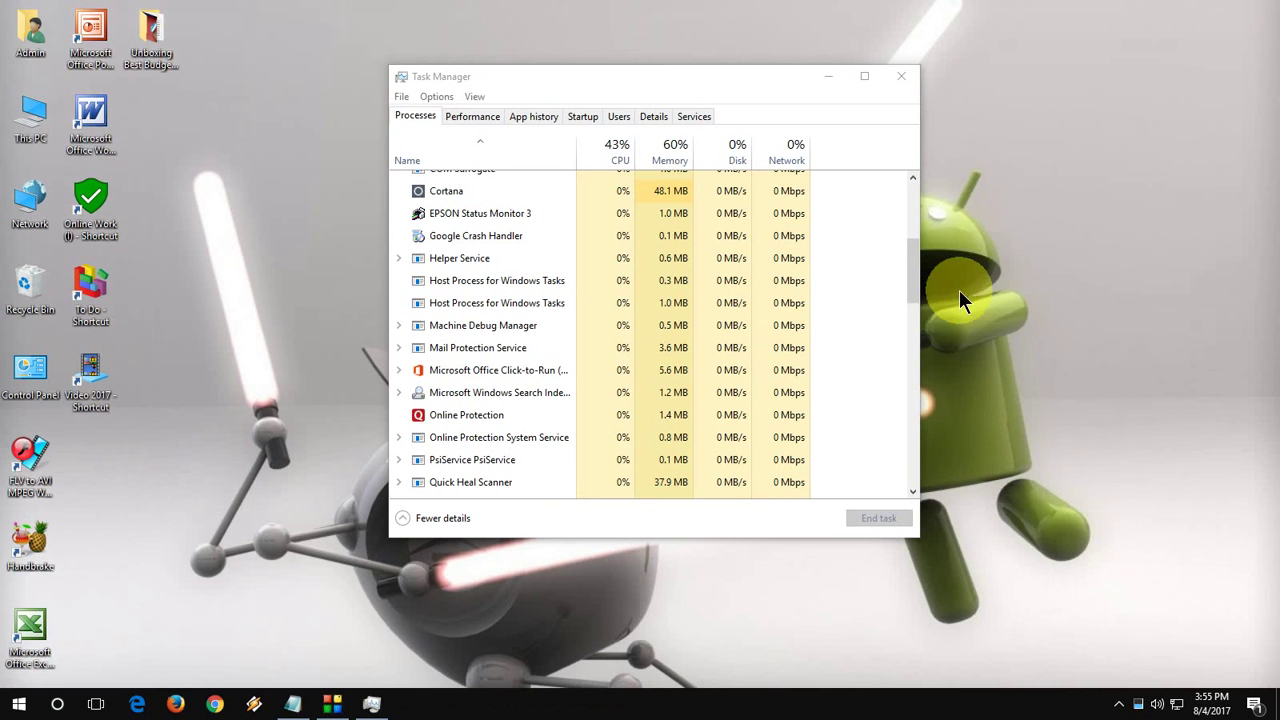
pyautogui.rightClick(959, 290)
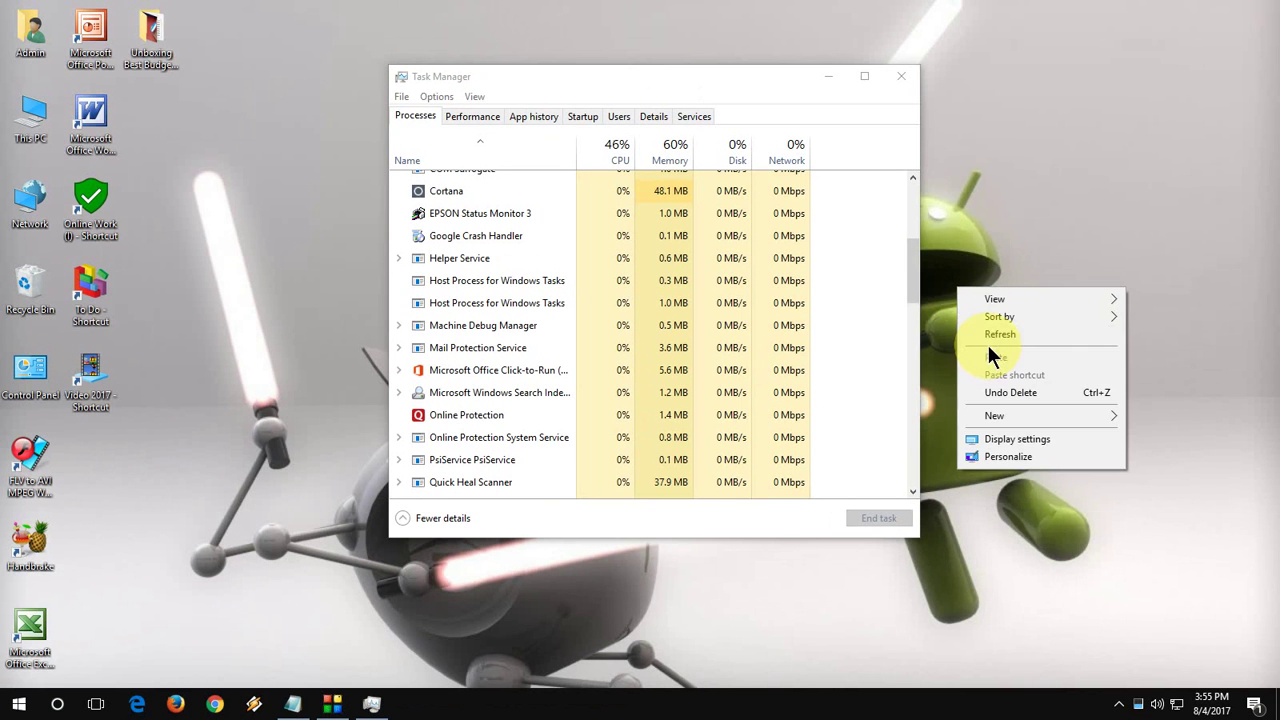
pyautogui.click(914, 349)
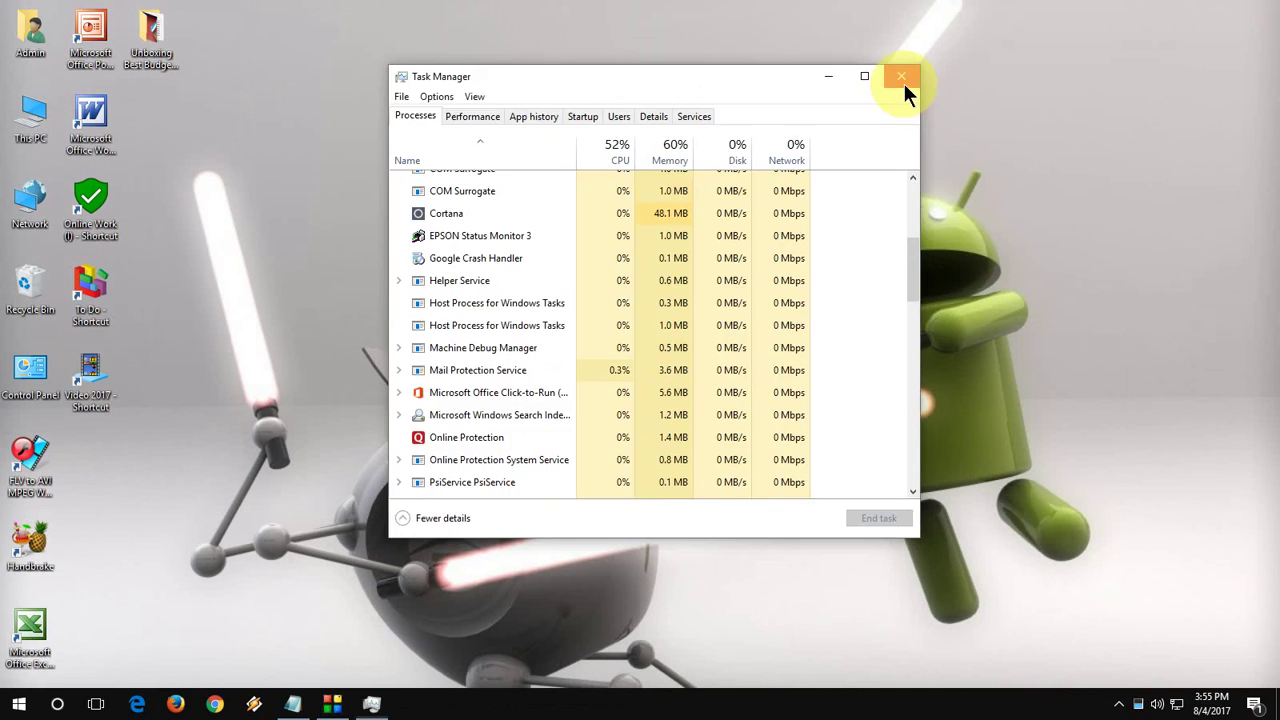
# - Close Task Manager and refresh the desktop
pyautogui.click(903, 84)
pyautogui.rightClick(630, 186)
pyautogui.click(651, 233)
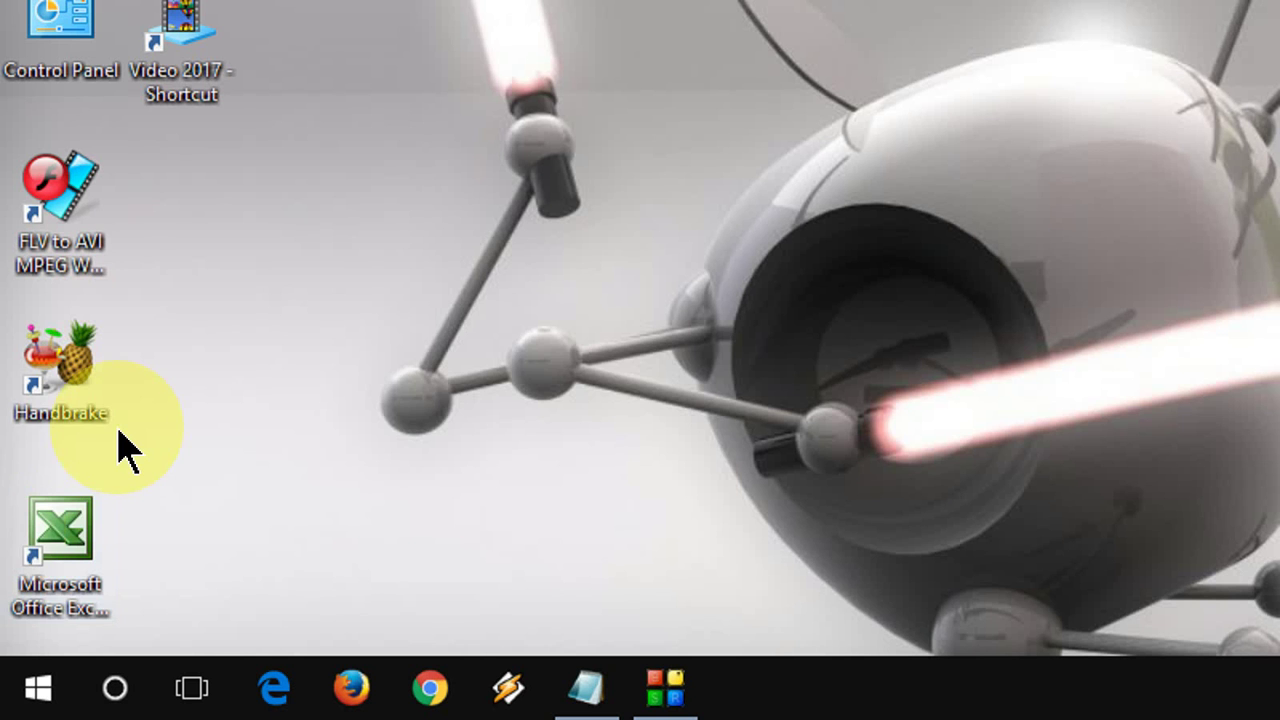
# - Run %localappdata%\Microsoft\OneDrive\onedrive.exe /reset from the Run box, then refresh the desktop and show hidden tray icons
pyautogui.press('super+r')
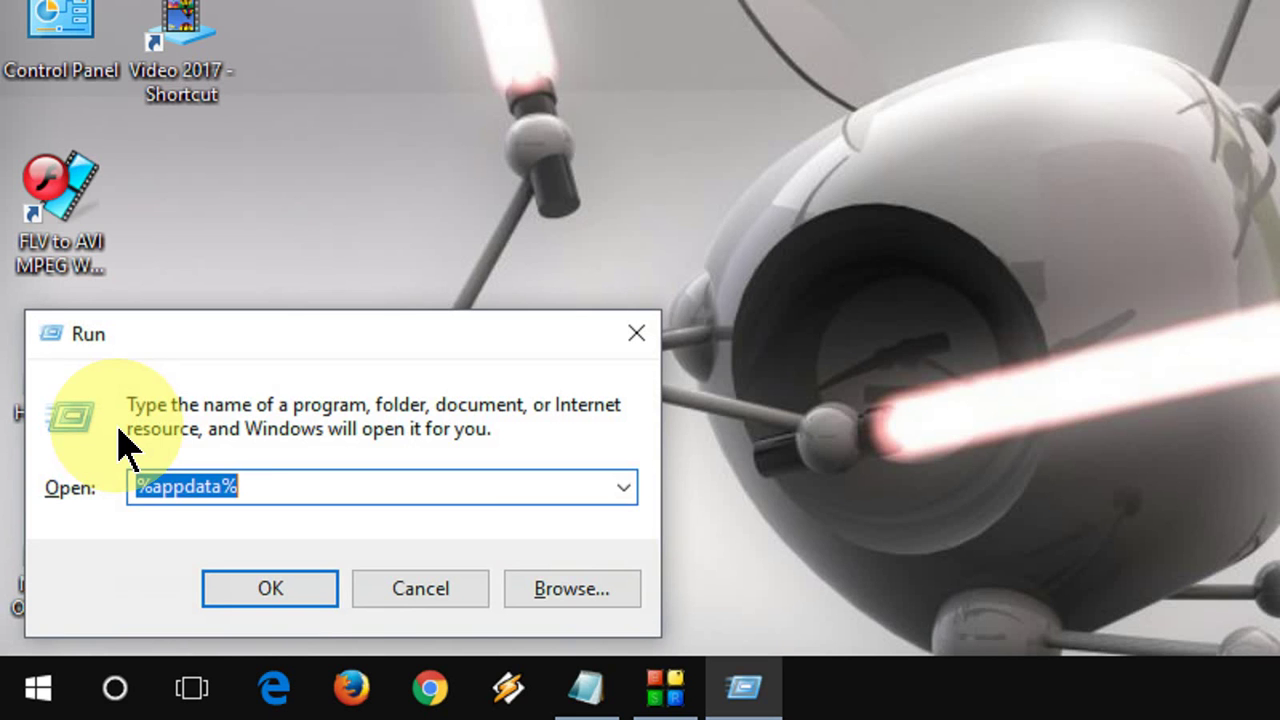
pyautogui.write('%localappdata%\\Microsoft\\OneDrive\\onedrive.exe /reset')
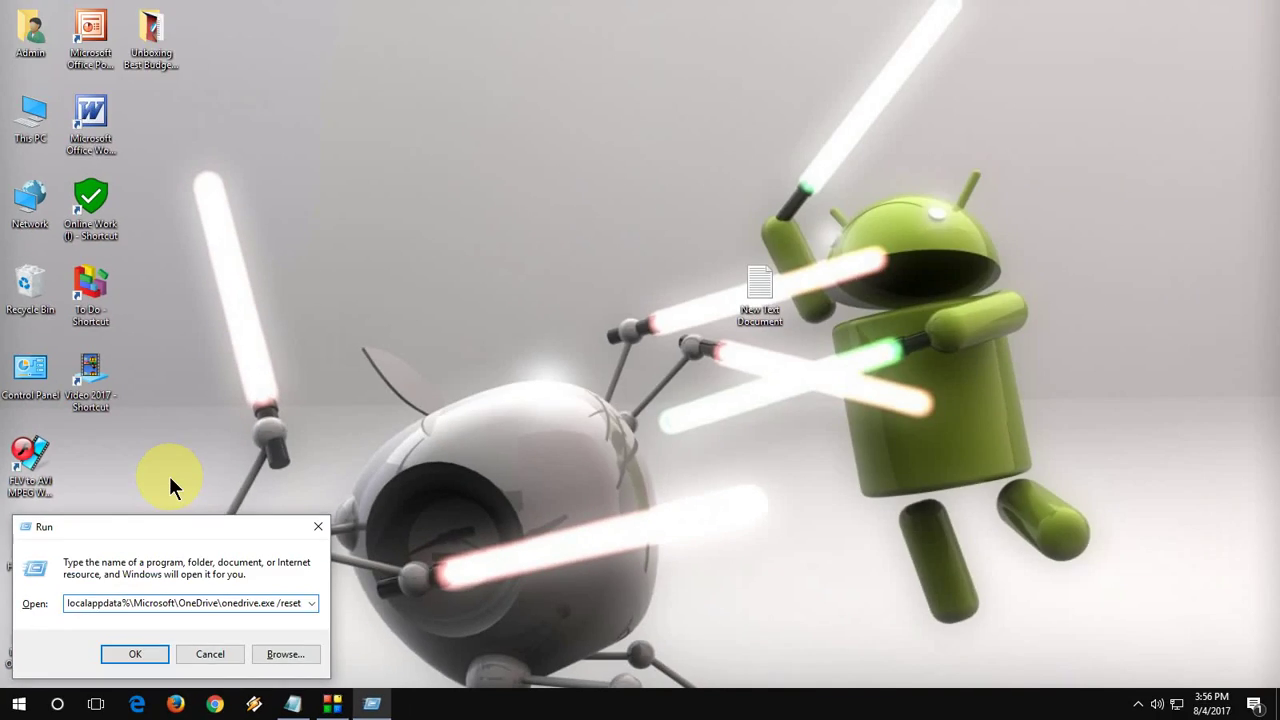
pyautogui.hotkey('alt', 'space')
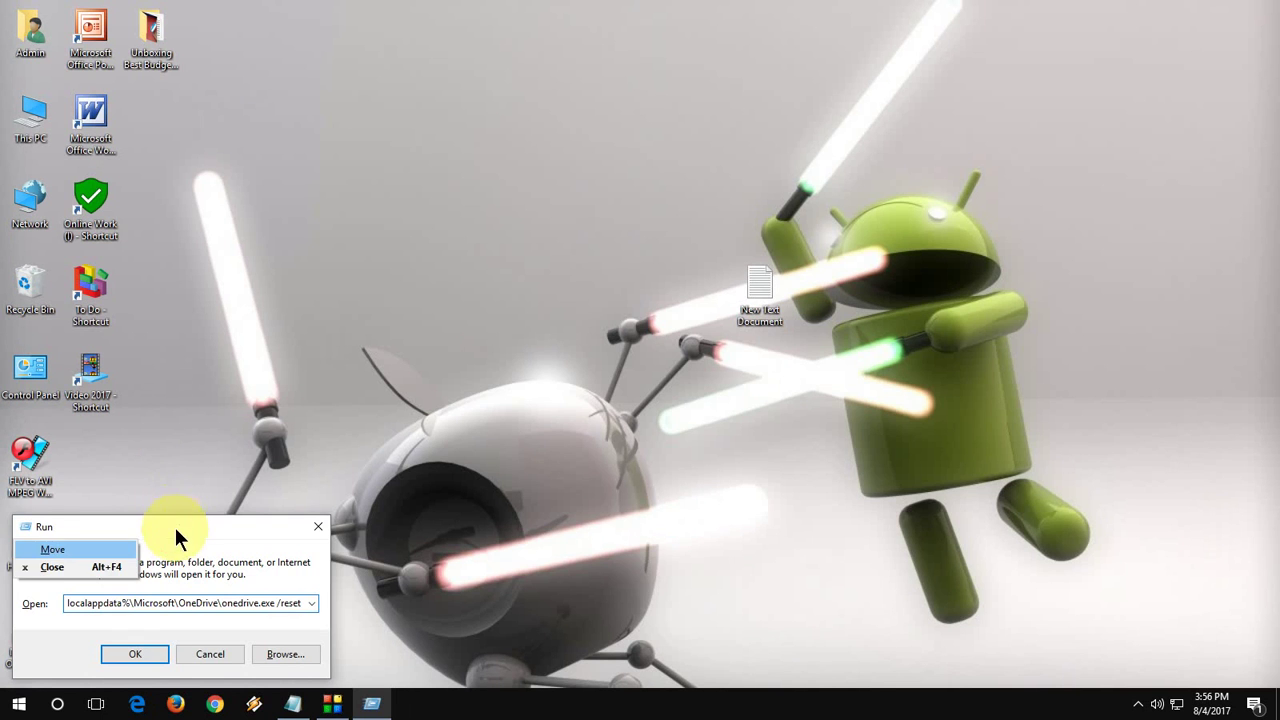
pyautogui.press('Escape')
pyautogui.press('Return')
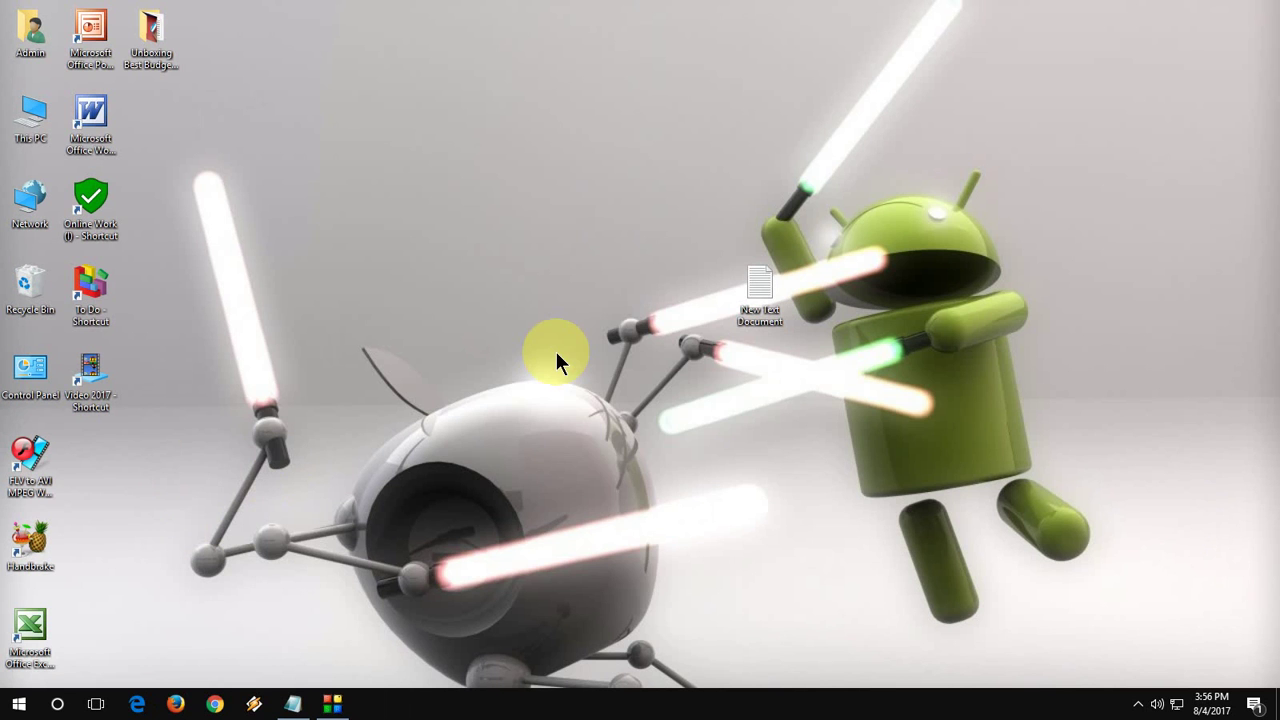
pyautogui.rightClick(566, 321)
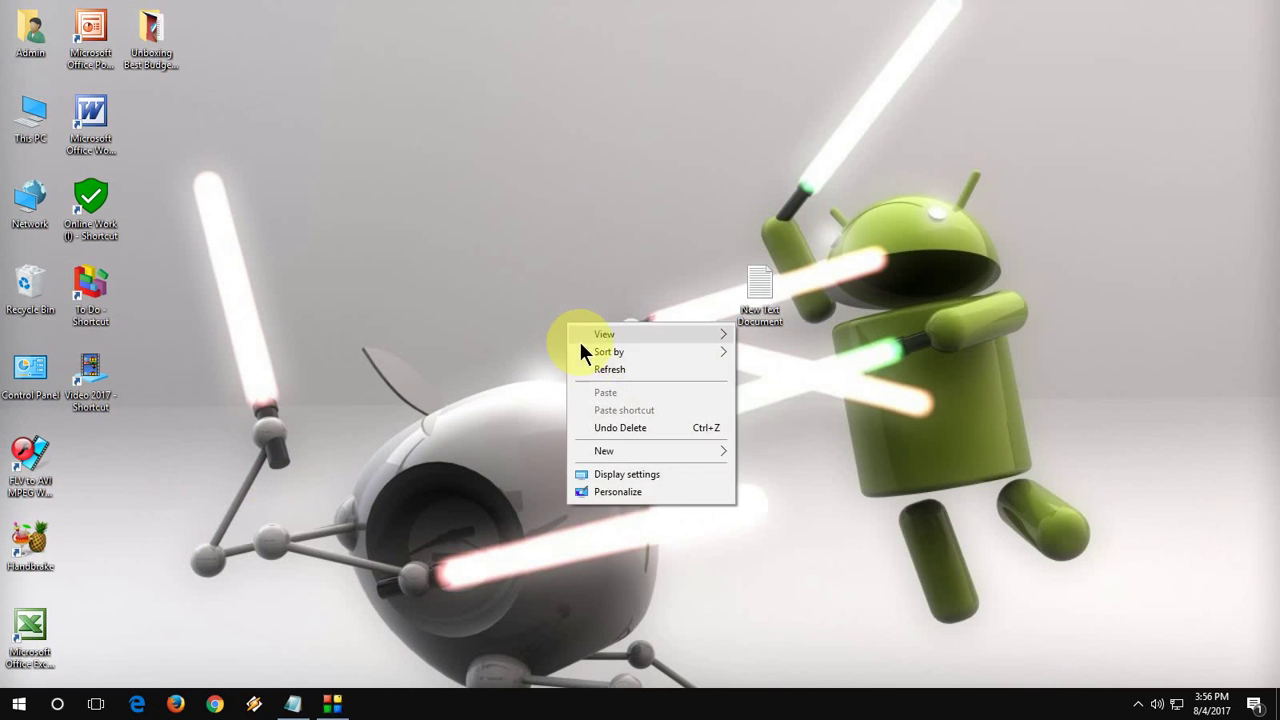
pyautogui.click(652, 372)
pyautogui.click(1139, 705)
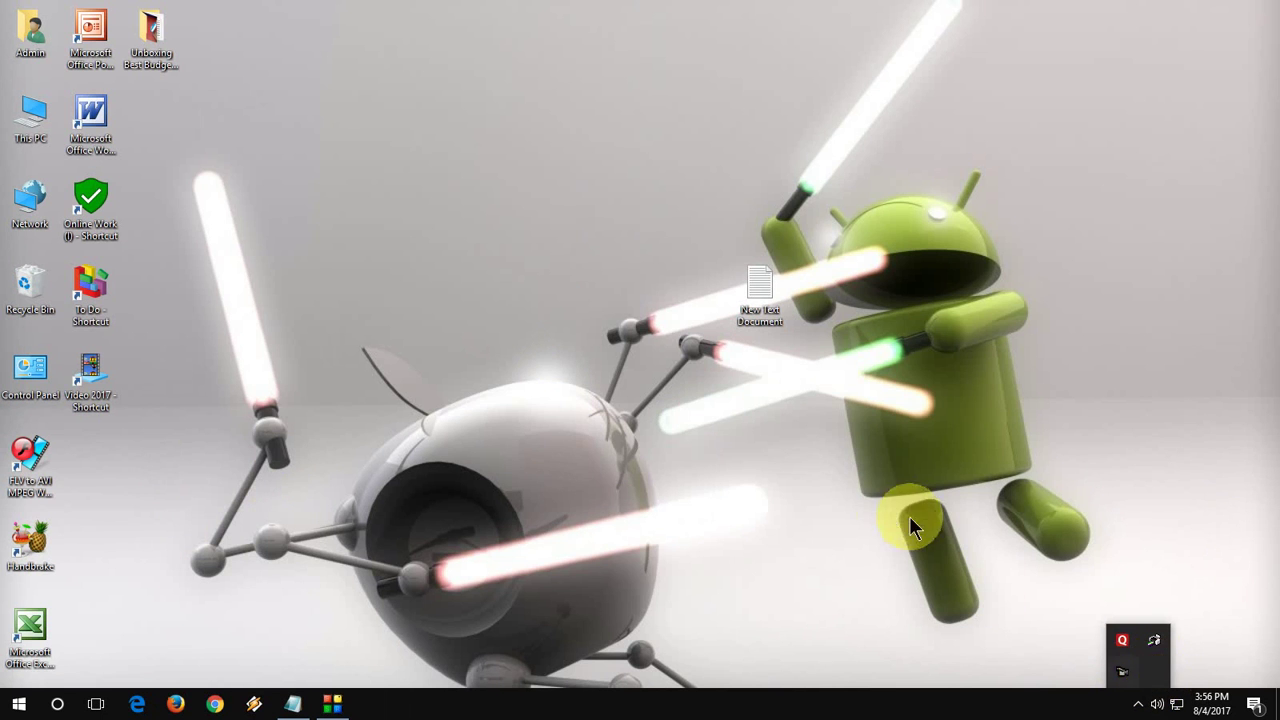
# - Copy the onedrive.exe launch path from the New Text Document notes and run it to relaunch OneDrive
pyautogui.doubleClick(760, 290)
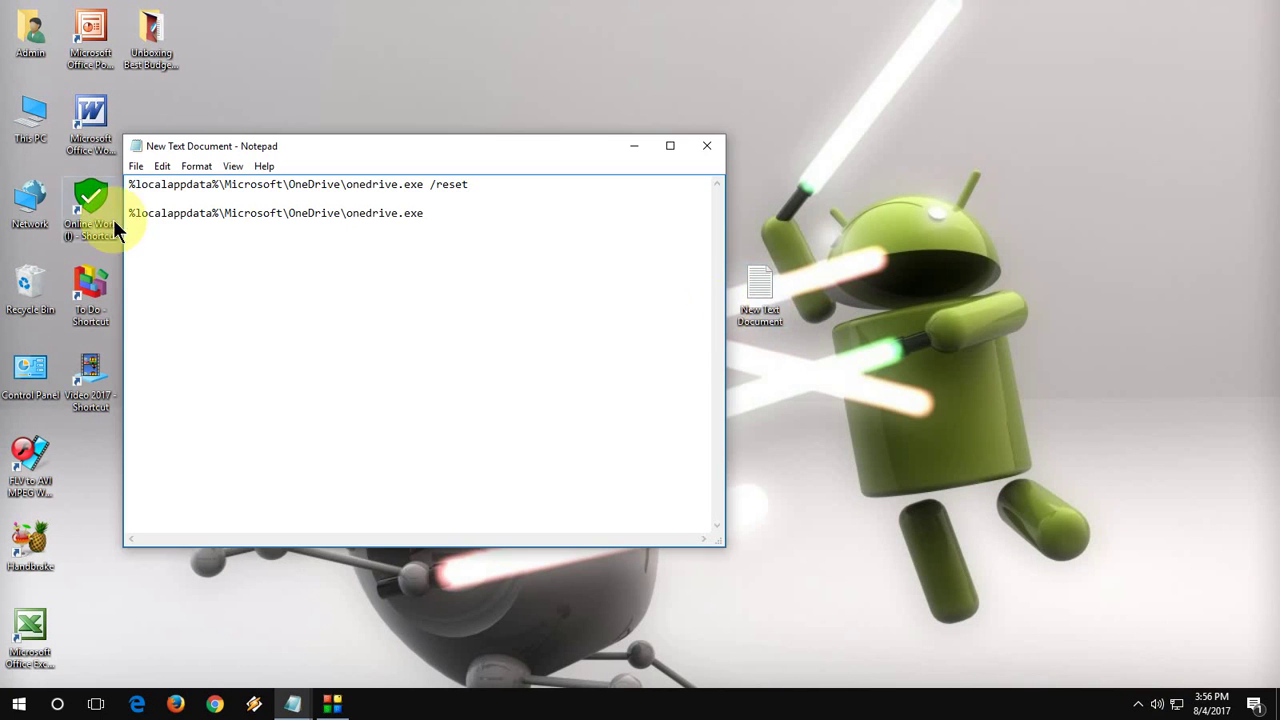
pyautogui.moveTo(128, 213); pyautogui.dragTo(435, 220)
pyautogui.hotkey('ctrl', 'c')
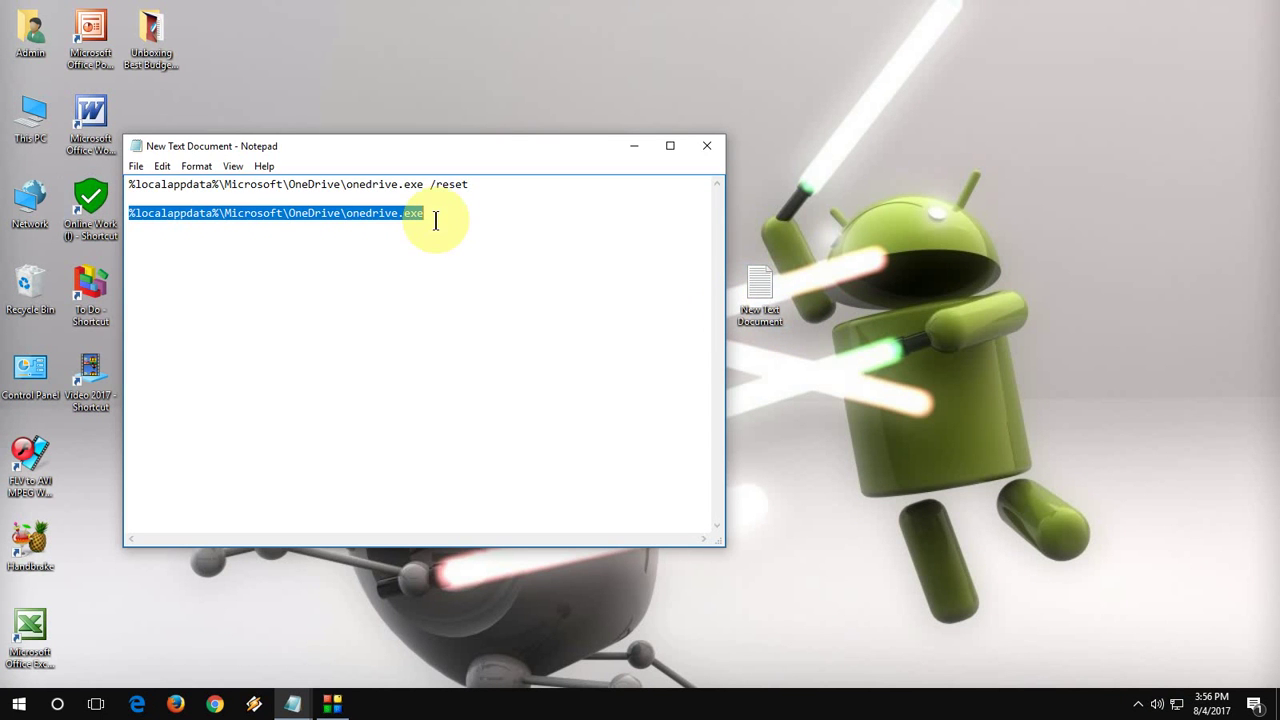
pyautogui.click(706, 147)
pyautogui.press('super+r')
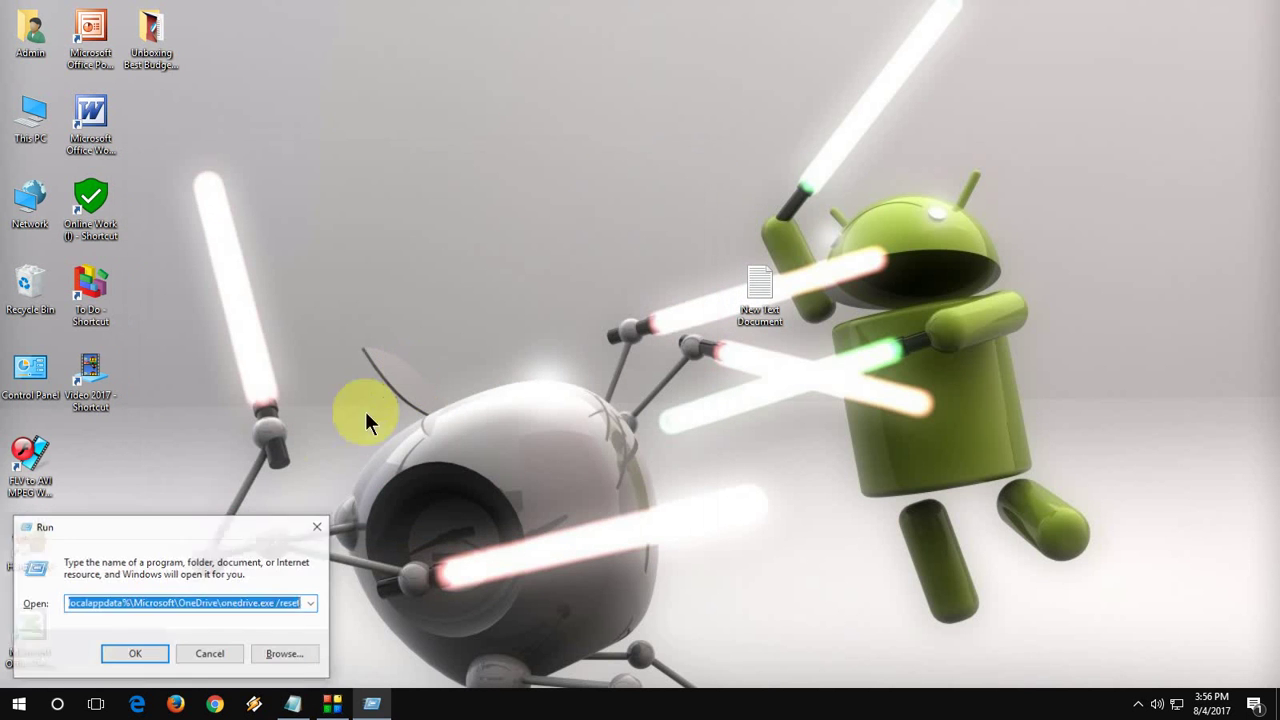
pyautogui.hotkey('ctrl', 'v')
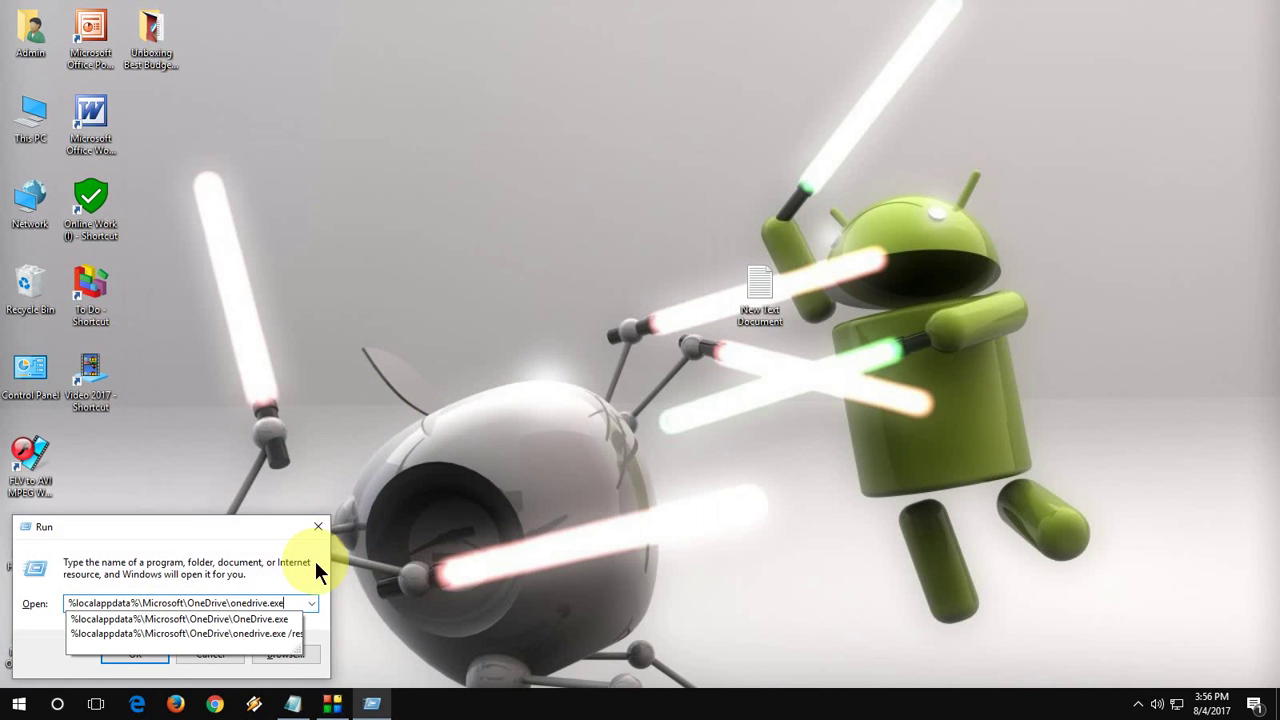
pyautogui.press('Return')
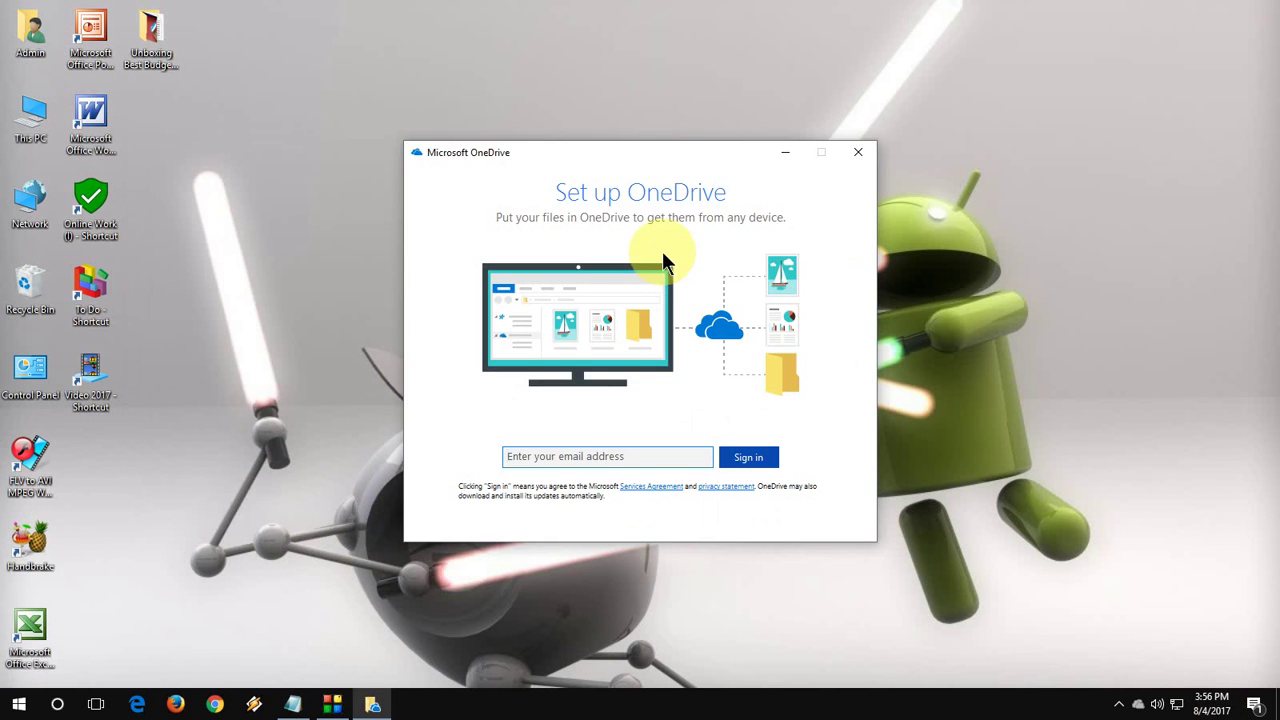
# - Close the Set up OneDrive window and refresh the desktop a few times
pyautogui.click(858, 152)
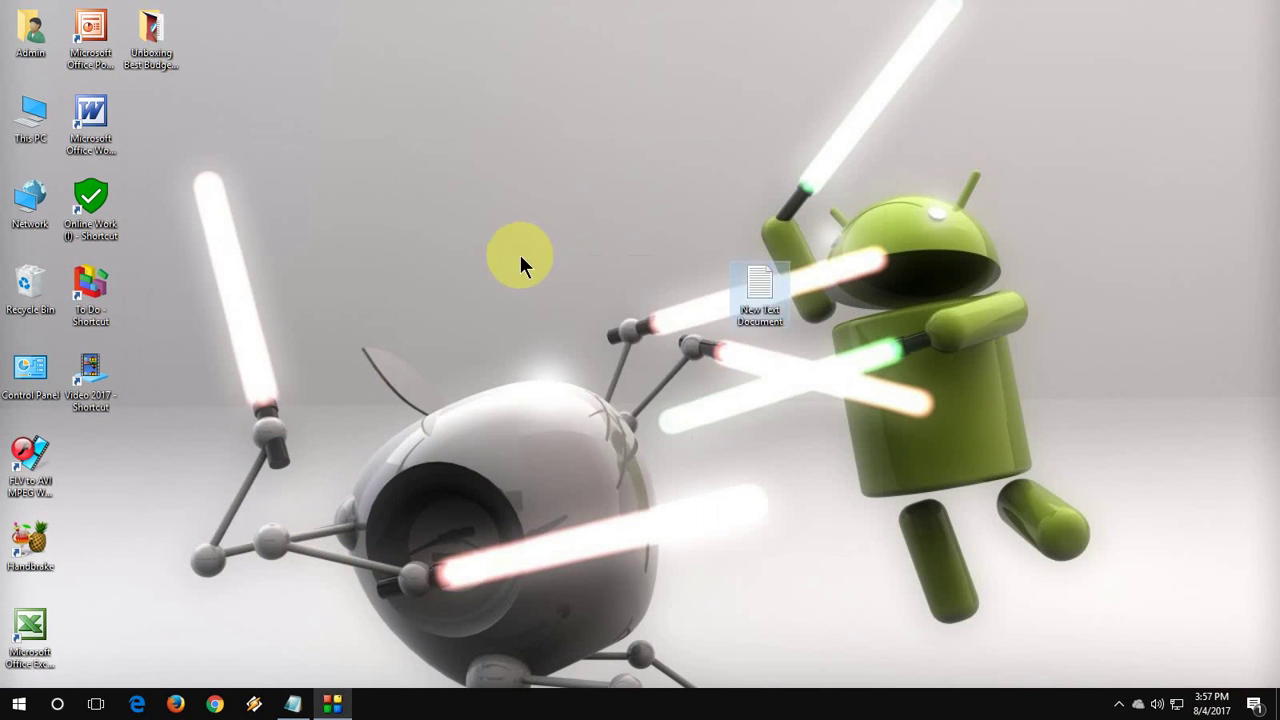
pyautogui.rightClick(519, 252)
pyautogui.click(554, 305)
pyautogui.rightClick(554, 305)
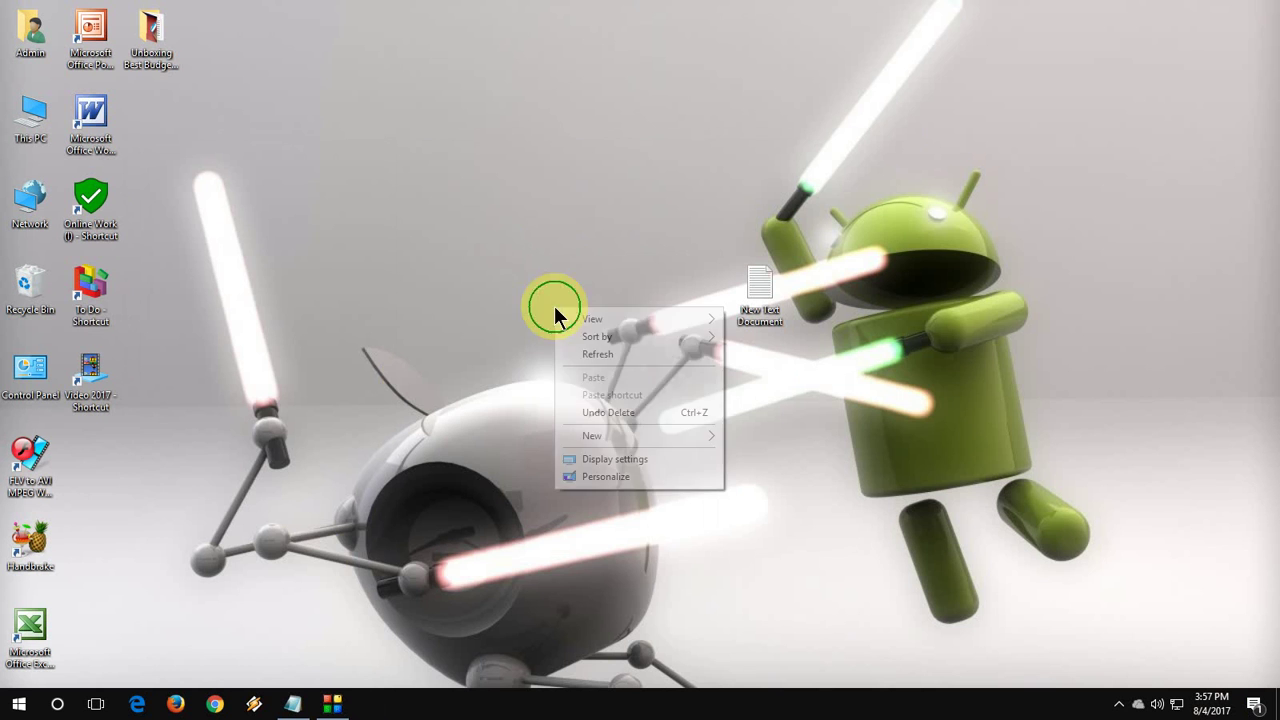
pyautogui.click(582, 346)
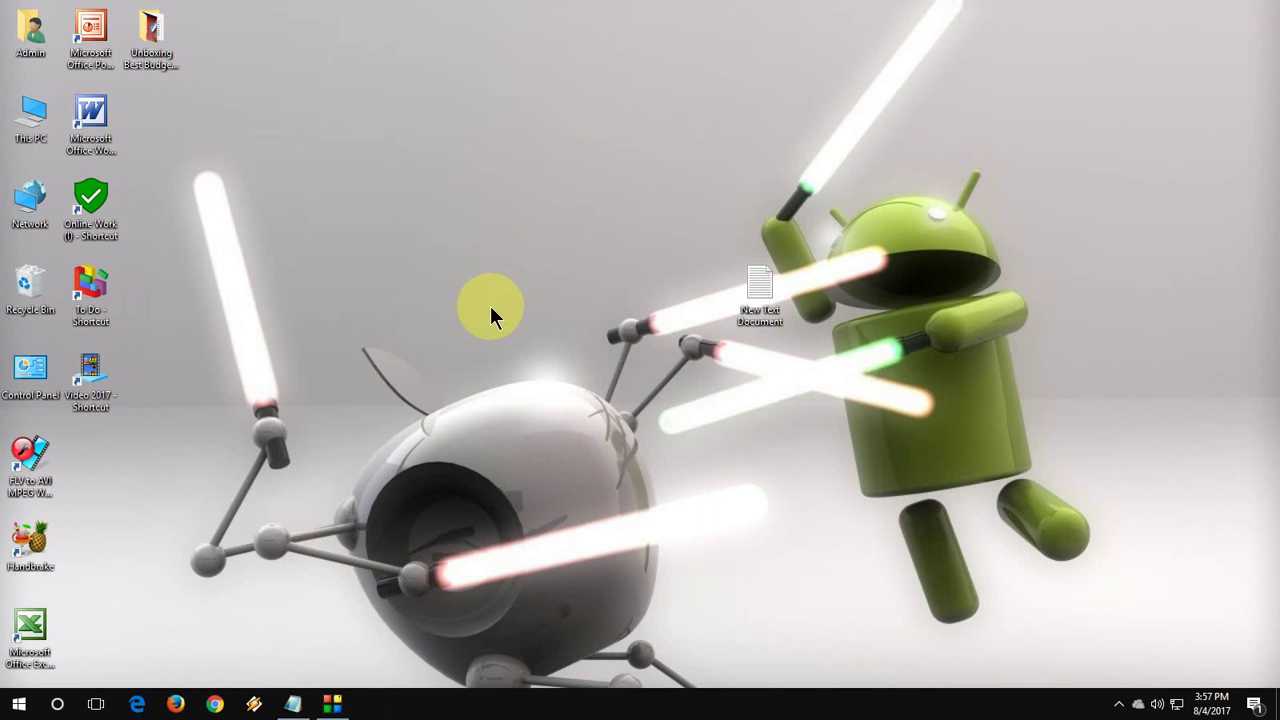
pyautogui.rightClick(490, 305)
pyautogui.click(523, 349)
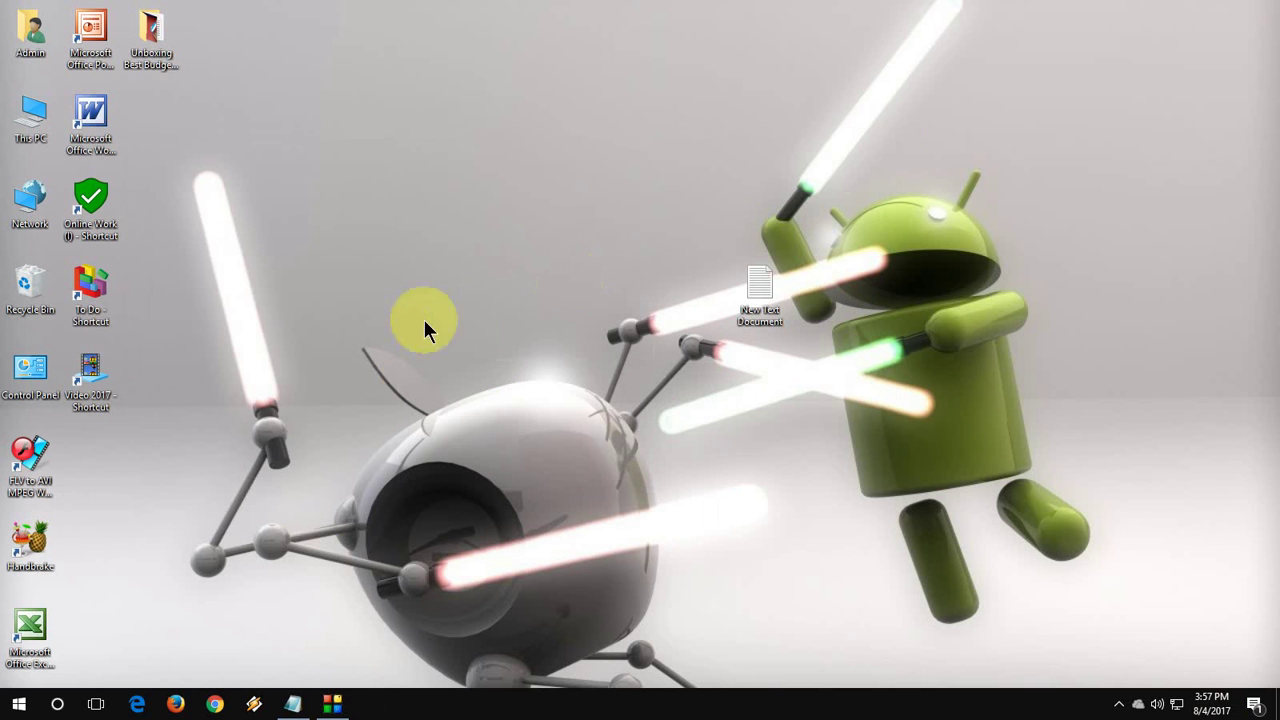
# - Open the %appdata% folder from the Run box
pyautogui.press('super')
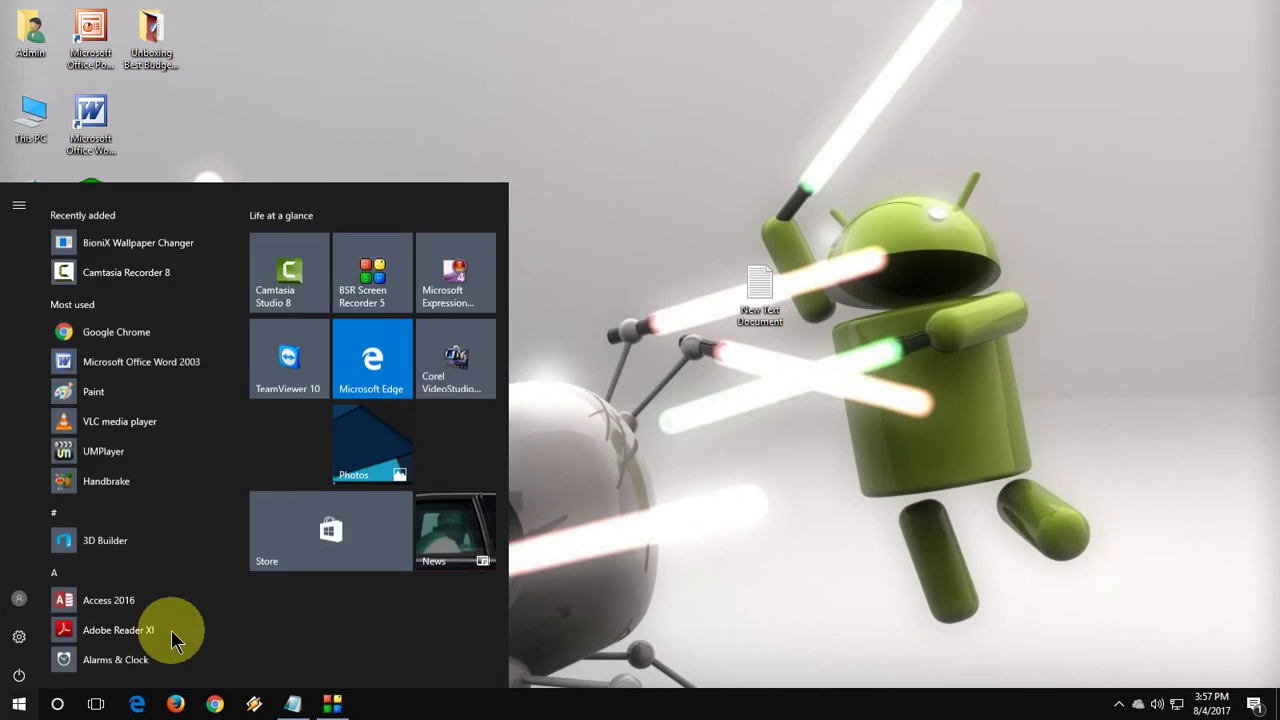
pyautogui.press('super')
pyautogui.click(87, 627)
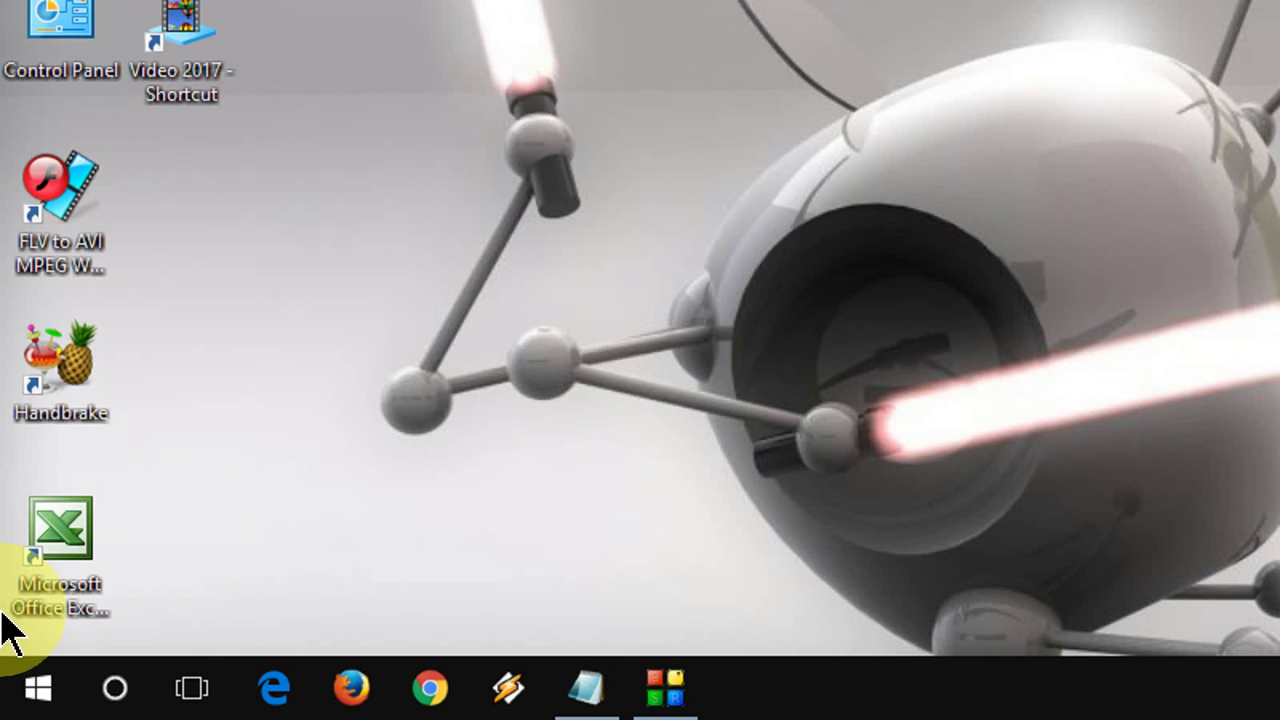
pyautogui.press('super+r')
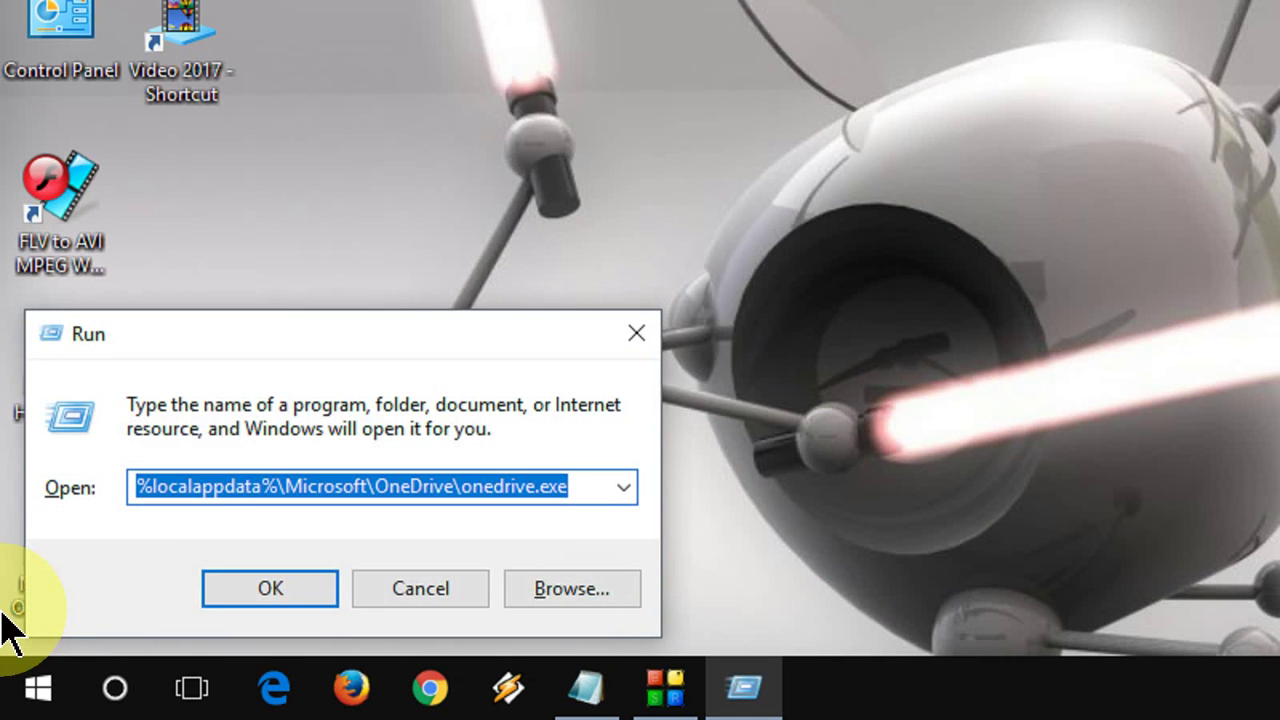
pyautogui.write('%appdata')
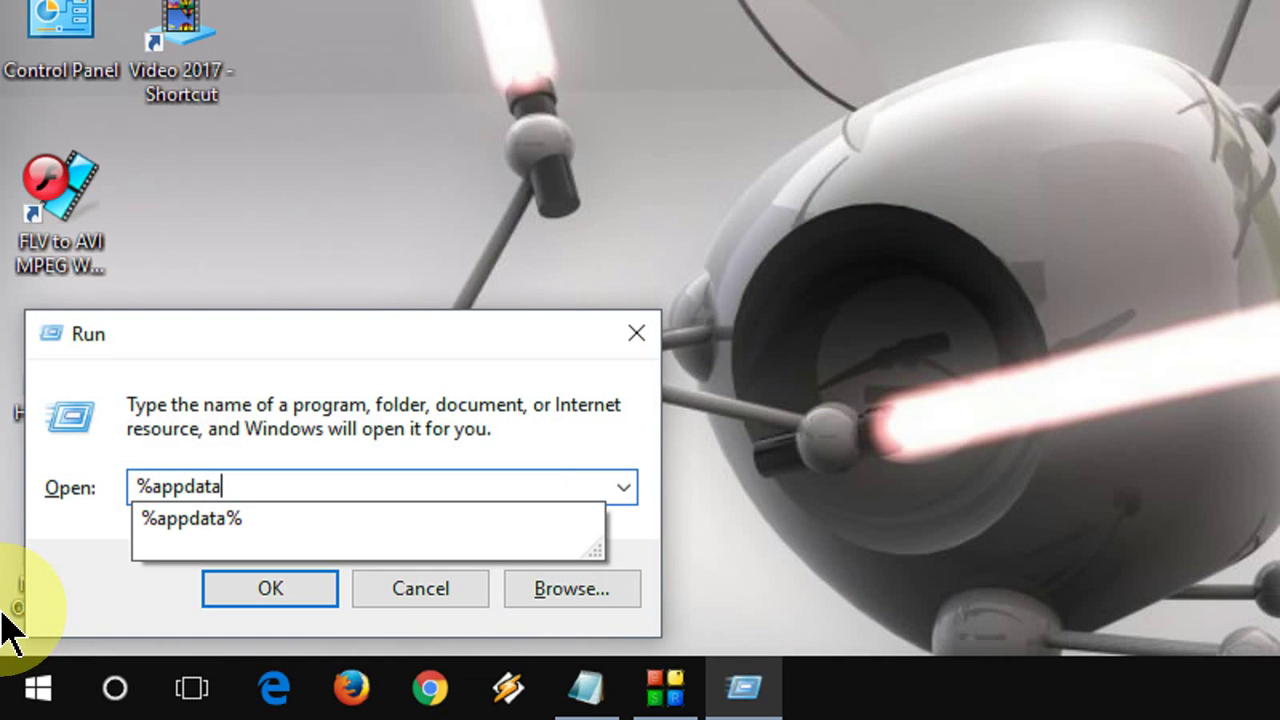
pyautogui.write('%')
pyautogui.press('Return')
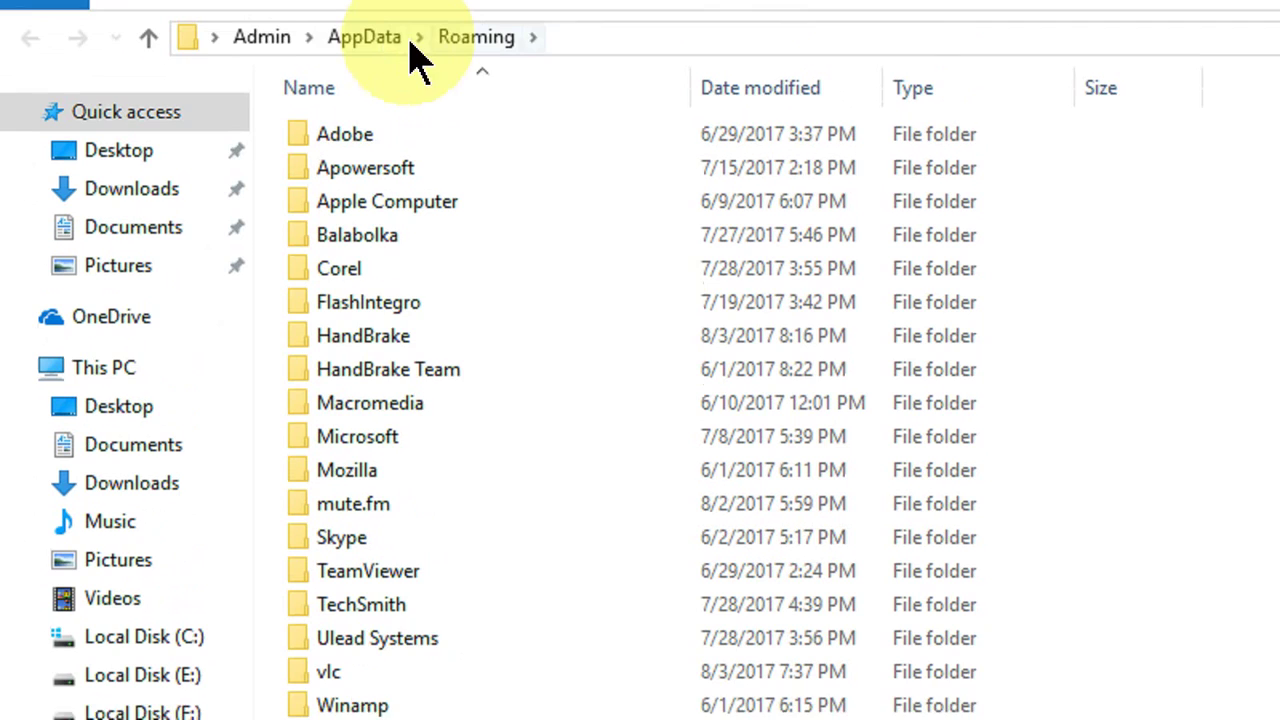
# - Navigate to AppData\Local\Microsoft\OneDrive\setup\logs
pyautogui.click(367, 78)
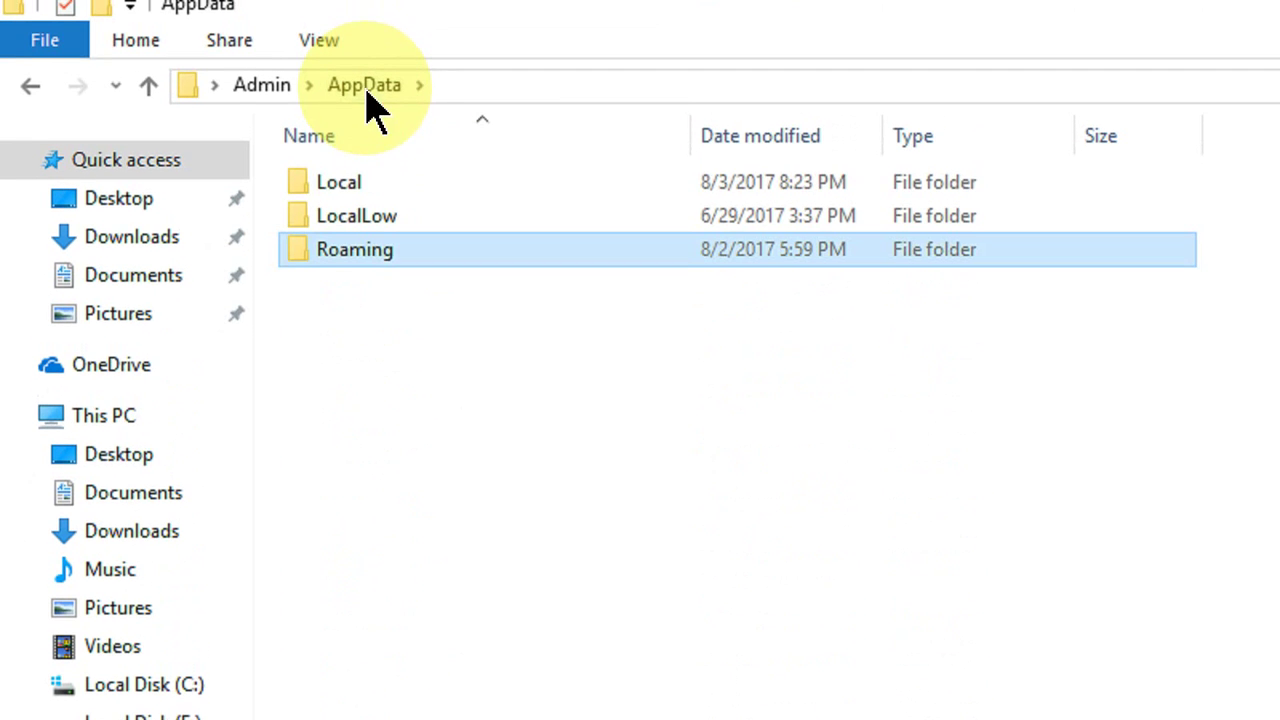
pyautogui.doubleClick(400, 190)
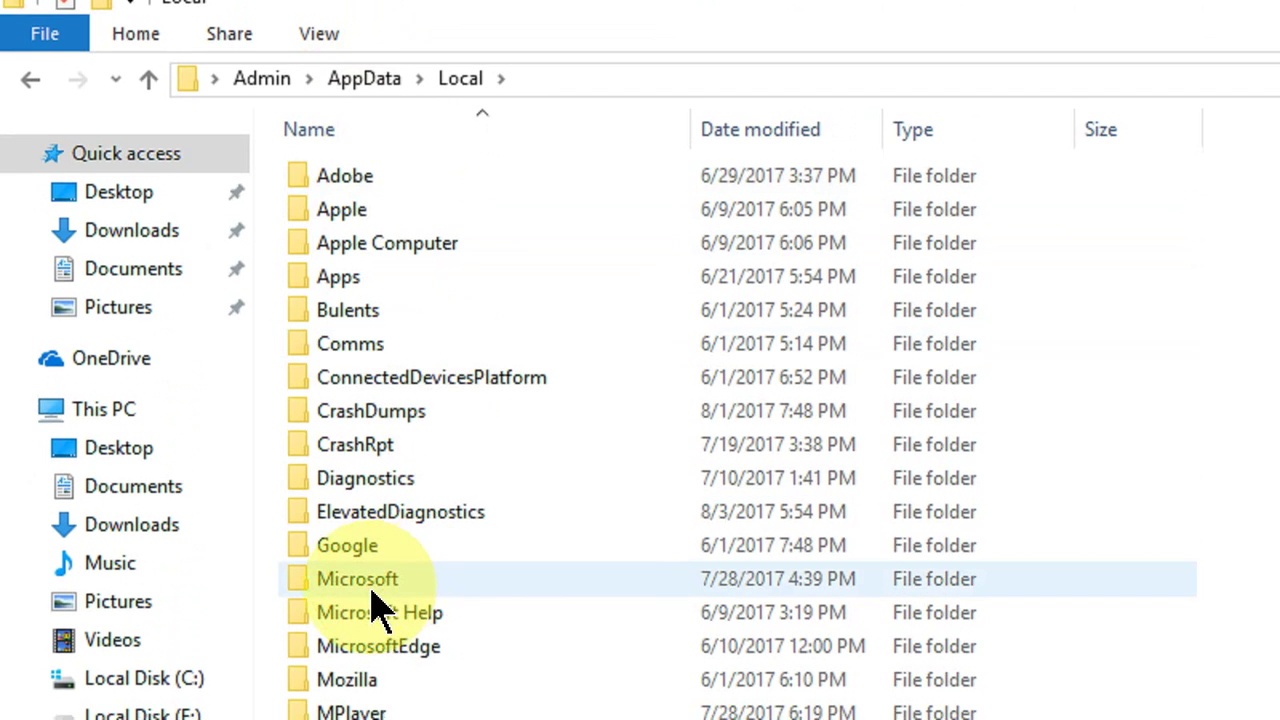
pyautogui.doubleClick(465, 591)
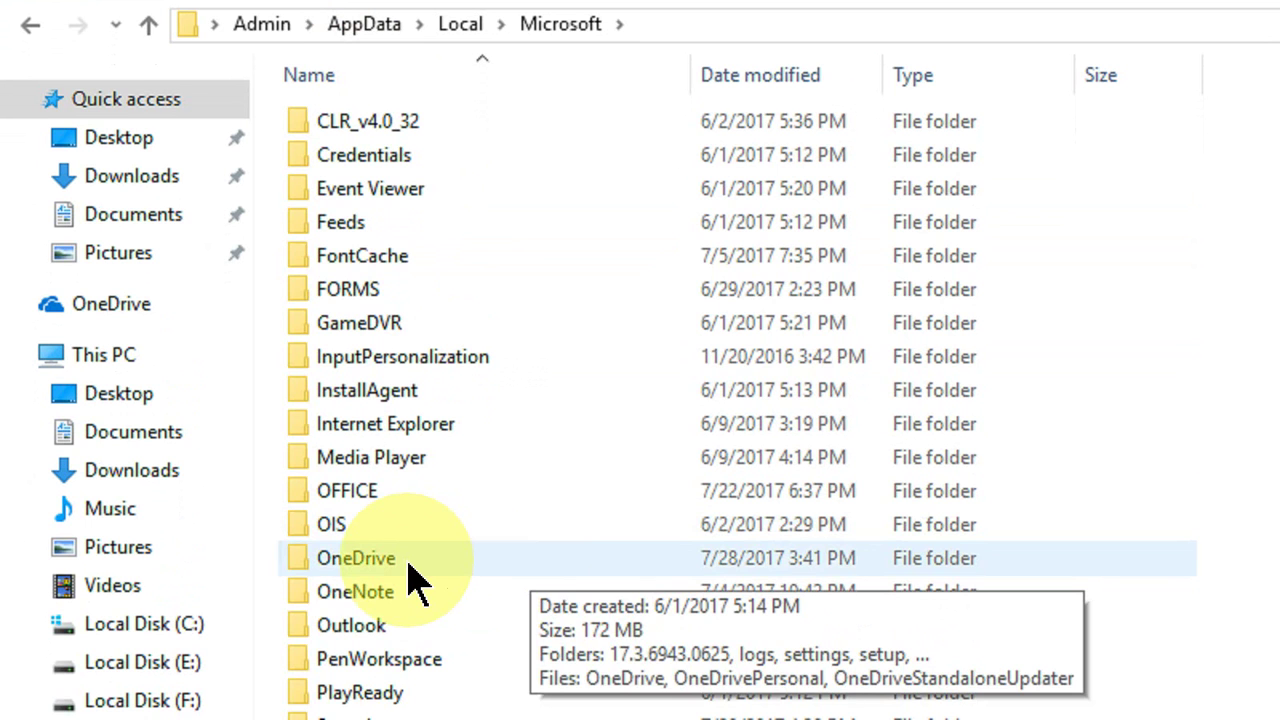
pyautogui.doubleClick(409, 568)
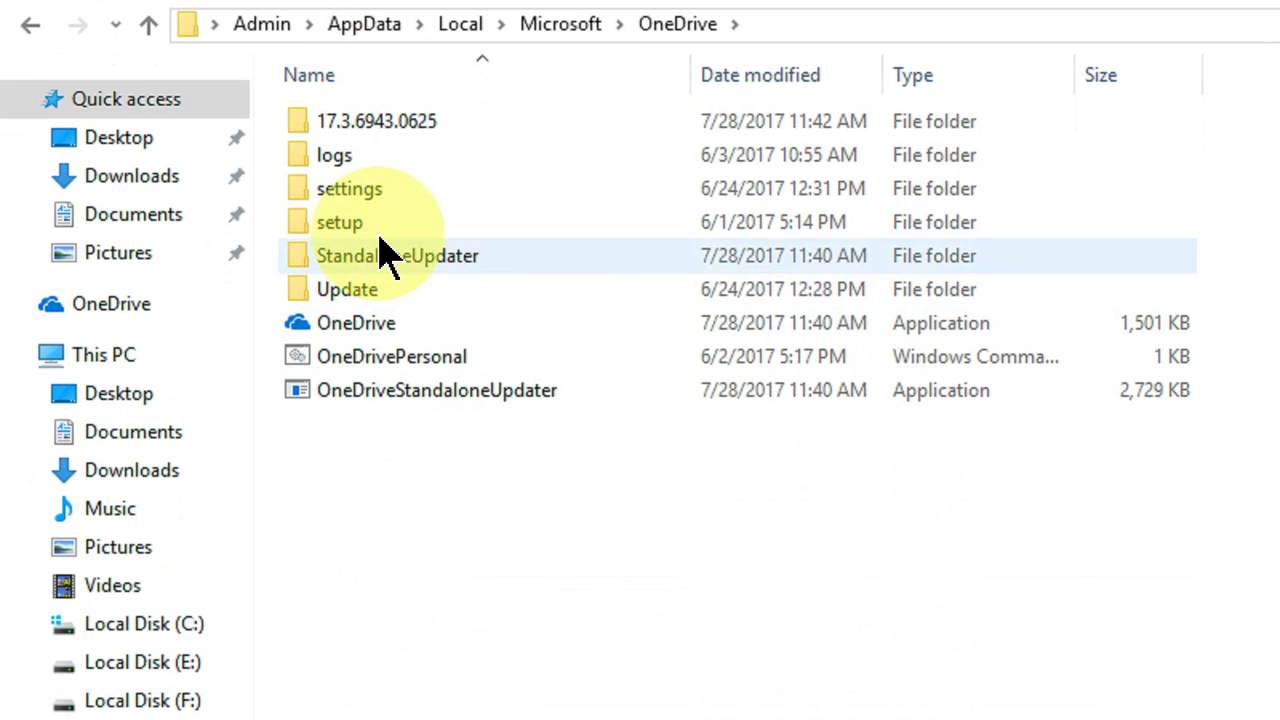
pyautogui.doubleClick(363, 226)
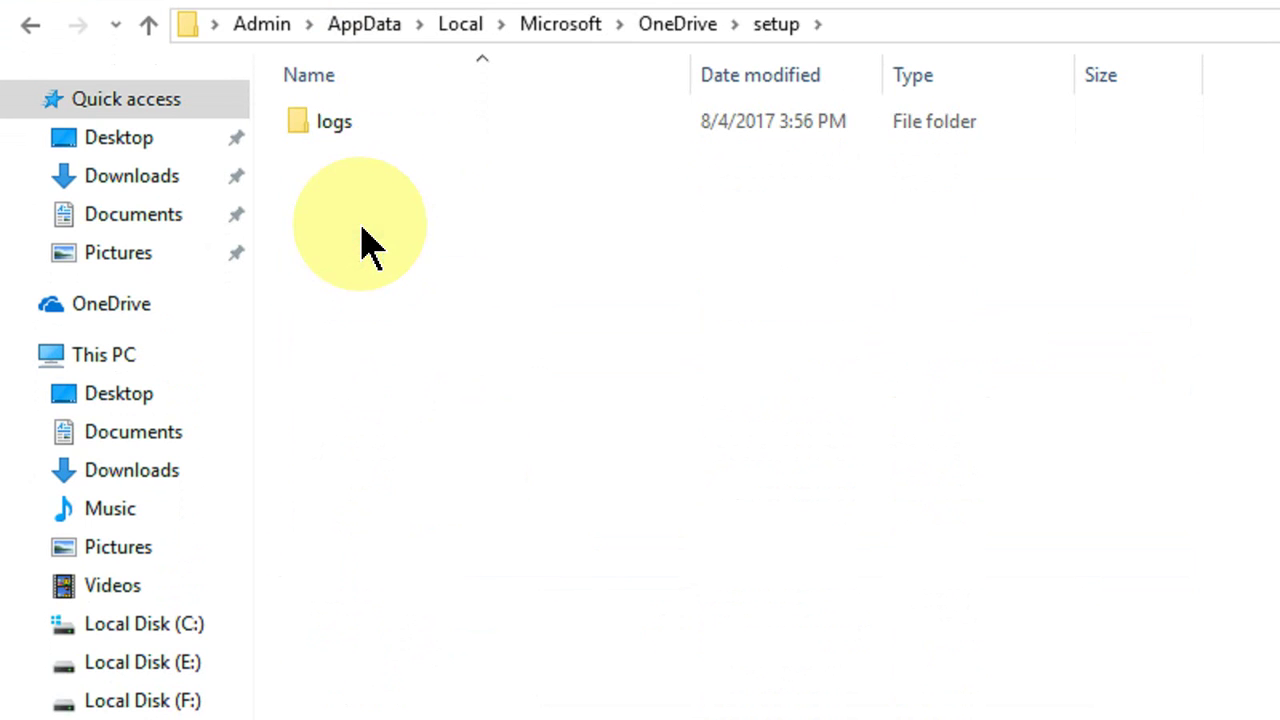
pyautogui.doubleClick(391, 158)
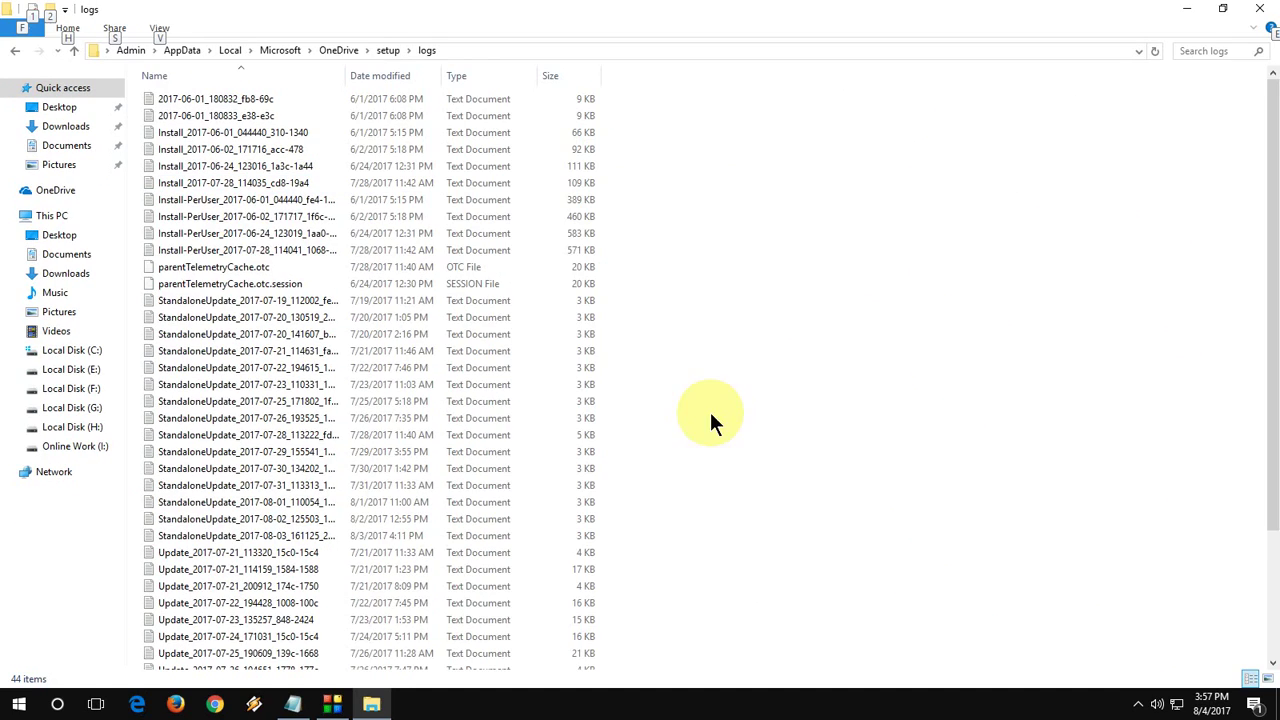
# - Delete userTelemetryCache.otc and userTelemetryCache.otc.session, then close File Explorer
pyautogui.scroll(-3, 1188, 707)
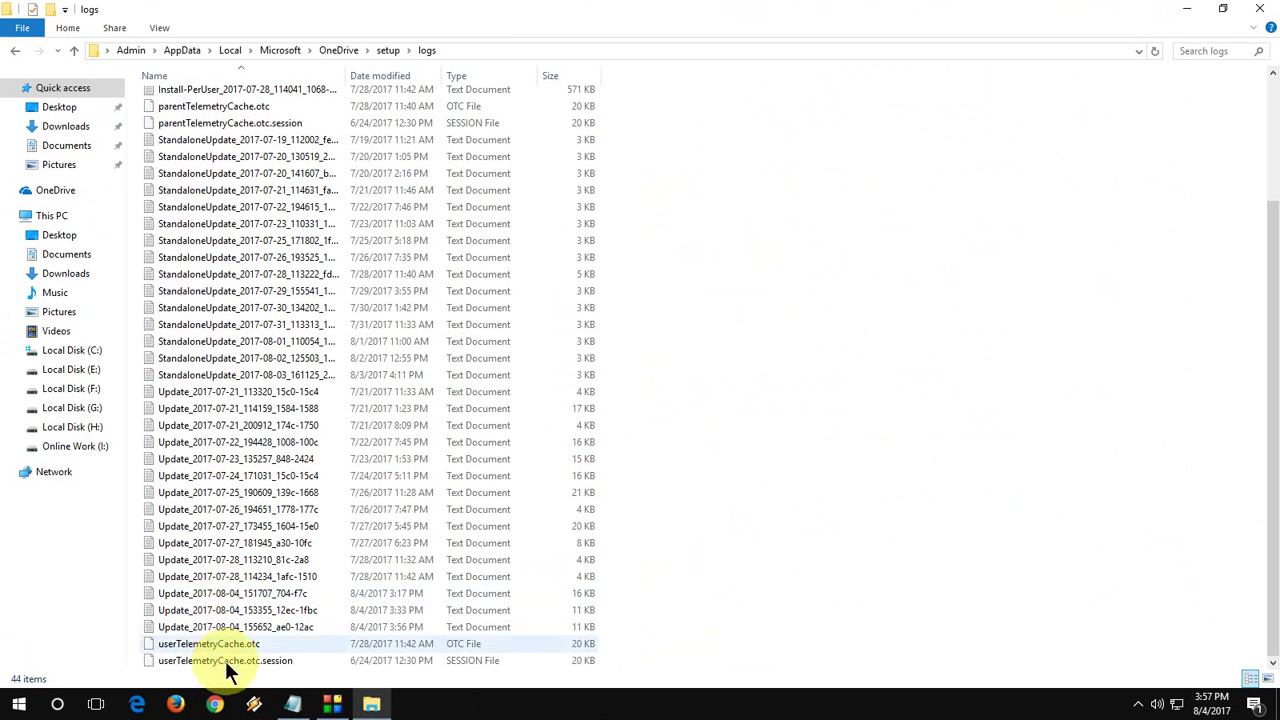
pyautogui.click(236, 645)
pyautogui.keyDown('shift'); pyautogui.click(236, 658); pyautogui.keyUp('shift')
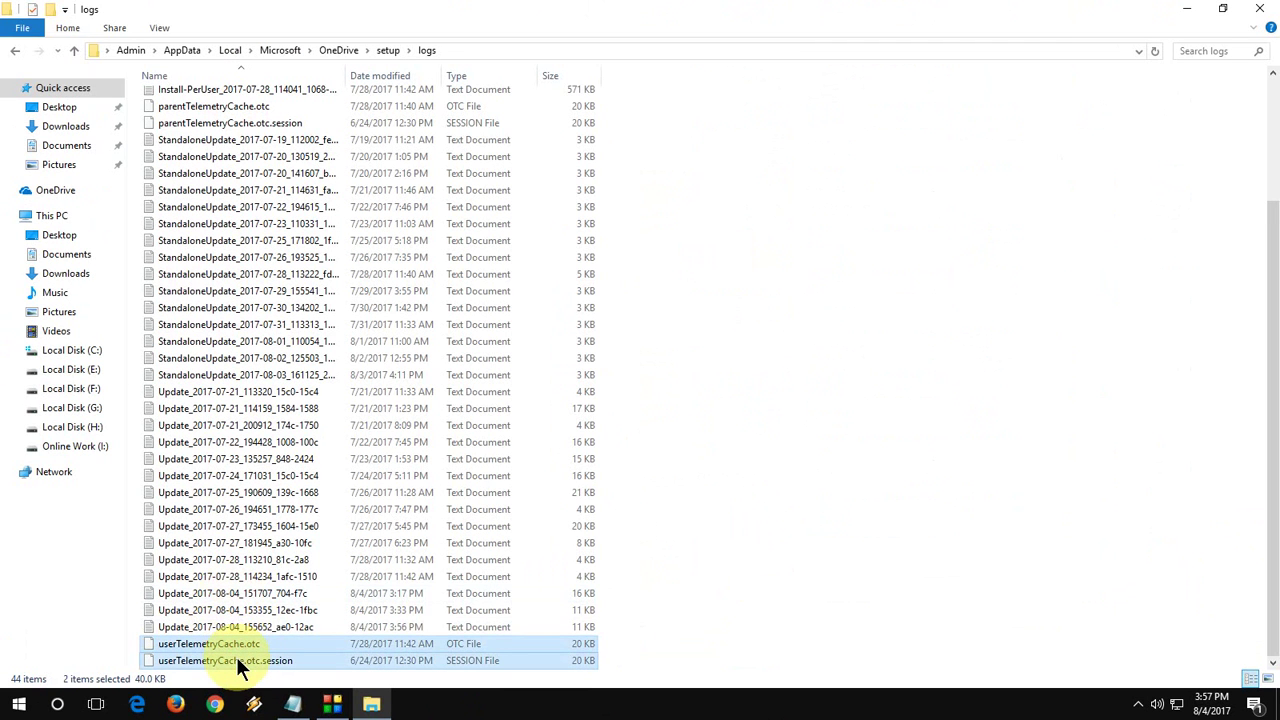
pyautogui.press('Delete')
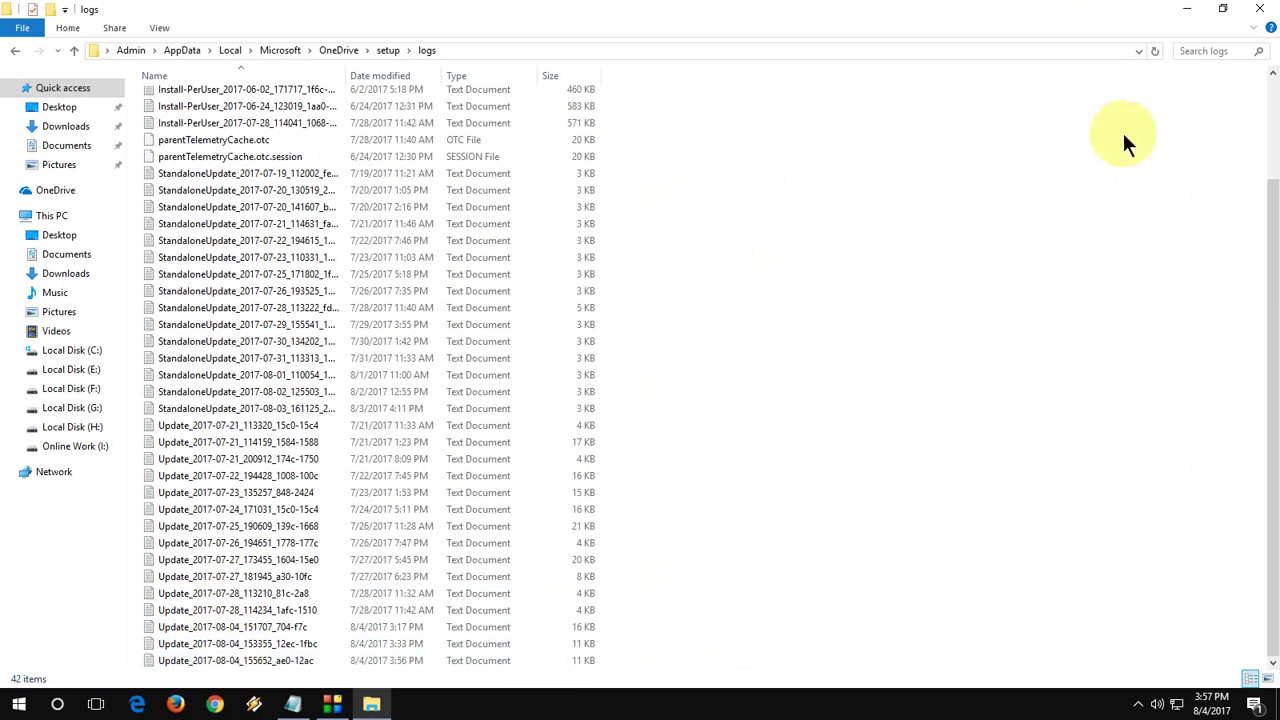
pyautogui.click(1259, 9)
pyautogui.rightClick(609, 164)
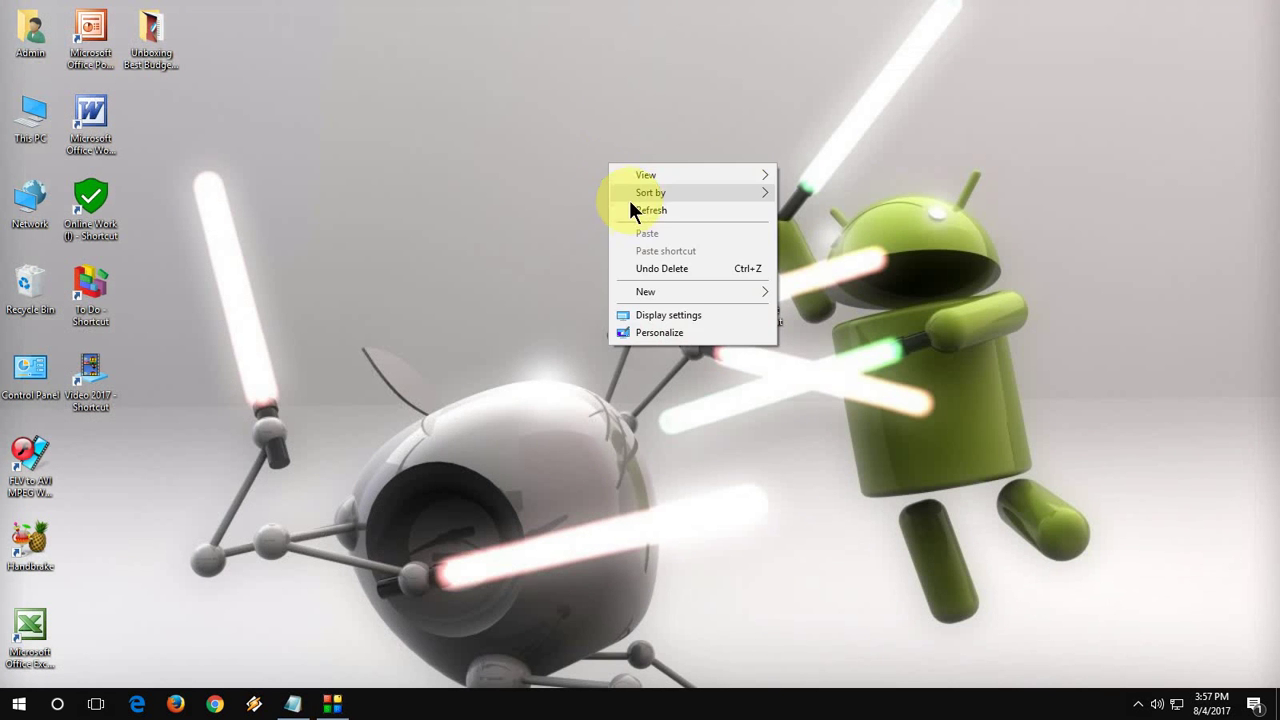
pyautogui.click(633, 209)
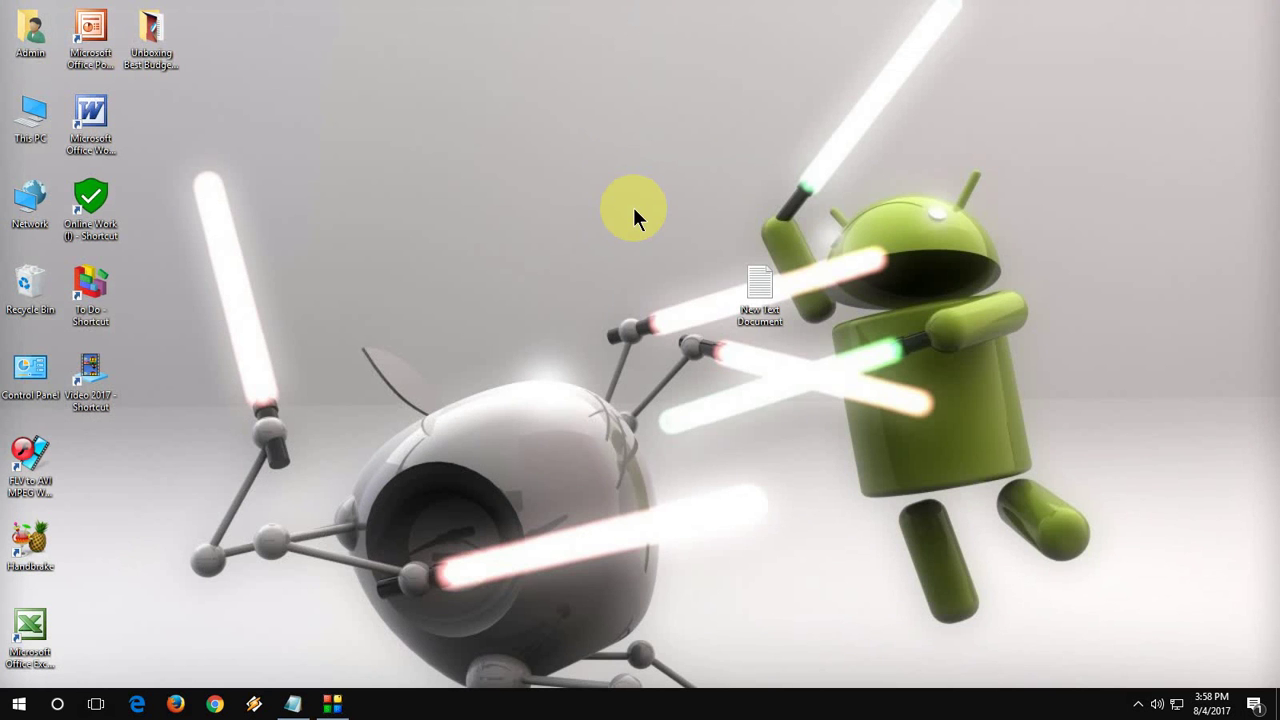
pyautogui.press('super')
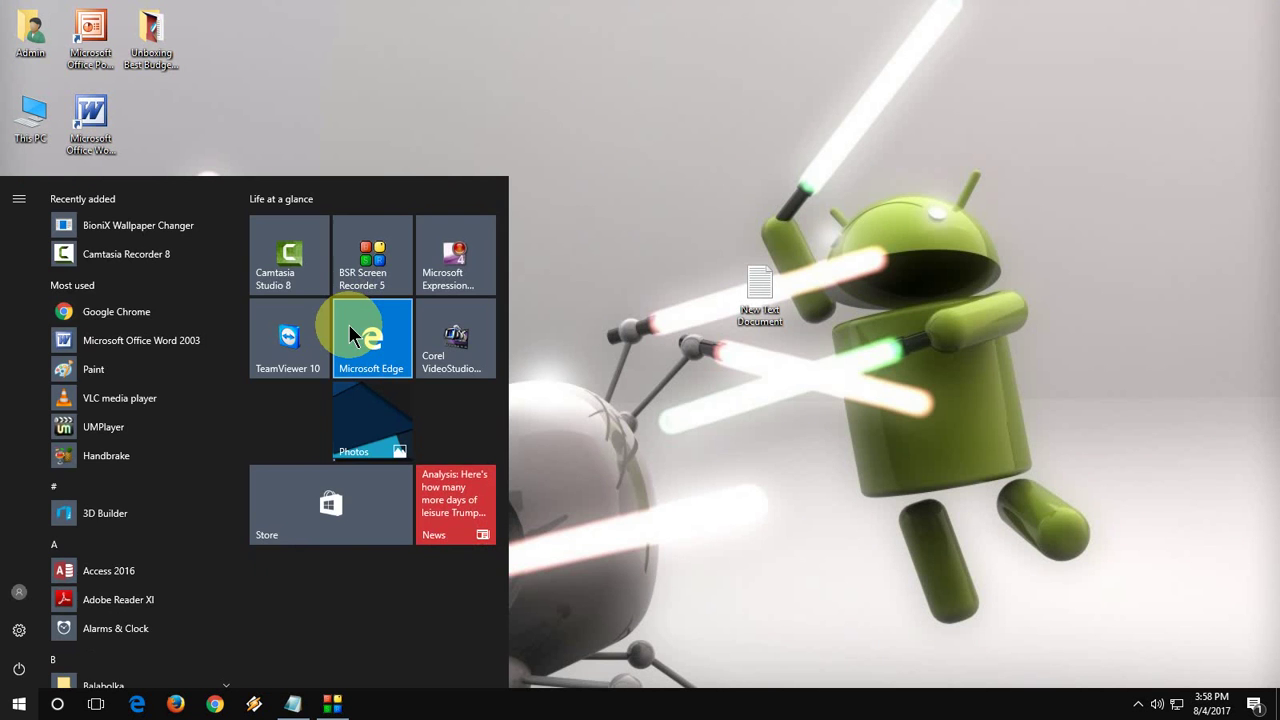
pyautogui.write('one')
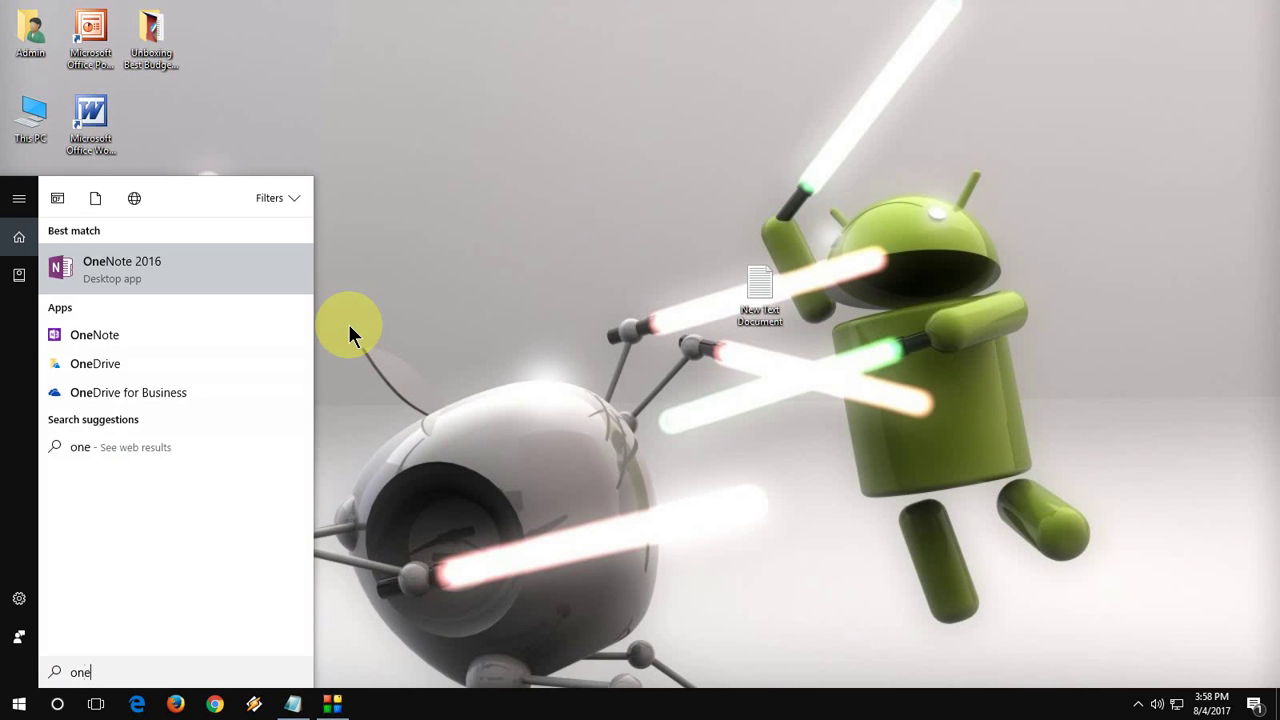
pyautogui.write('drive')
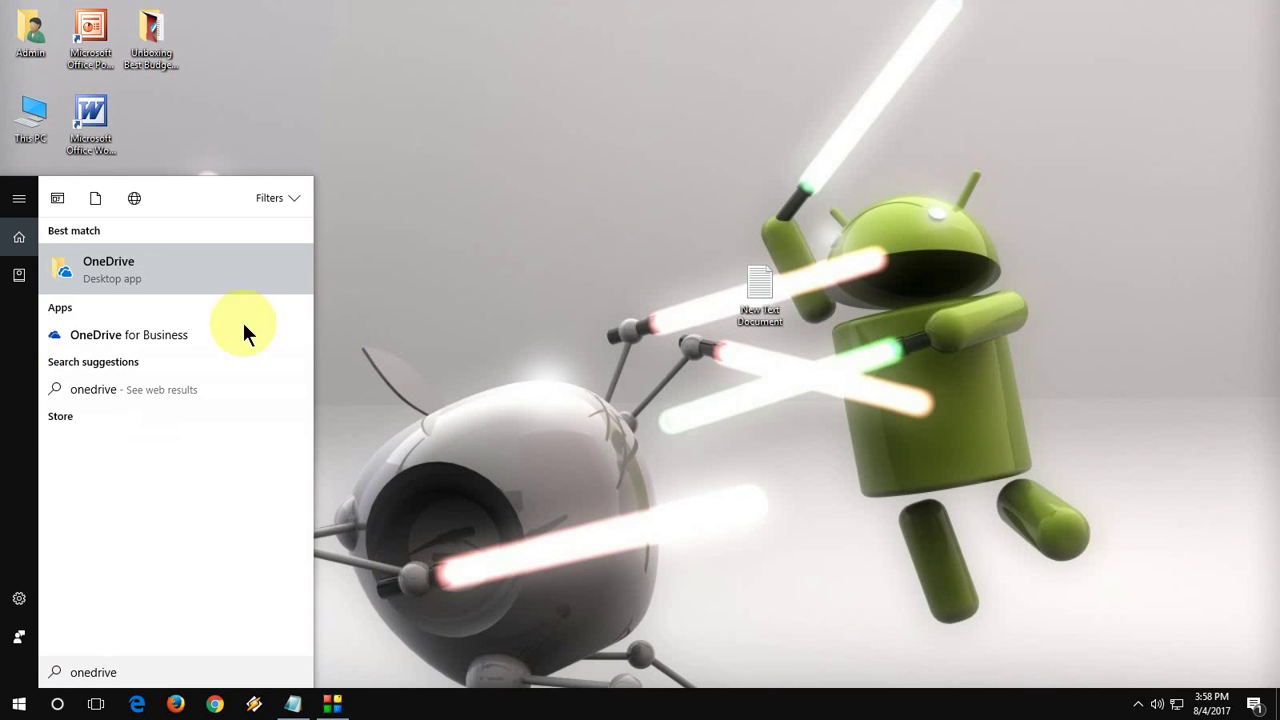
pyautogui.rightClick(171, 274)
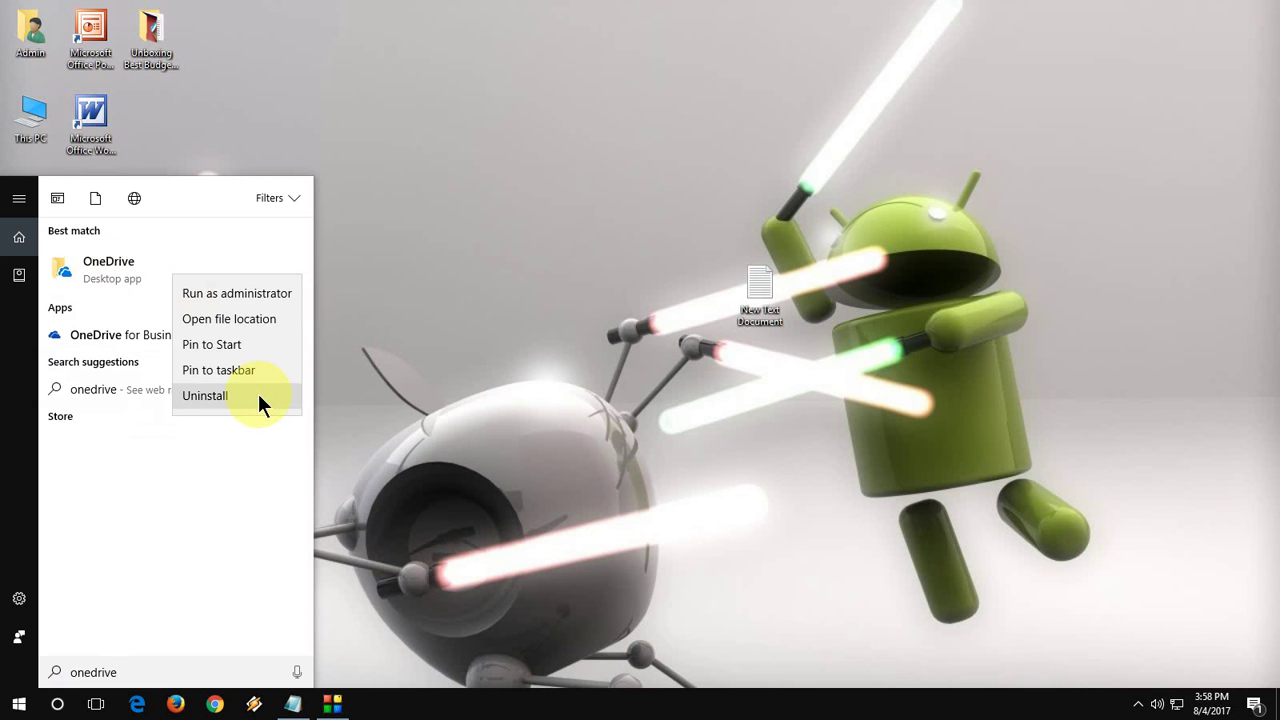
pyautogui.rightClick(420, 316)
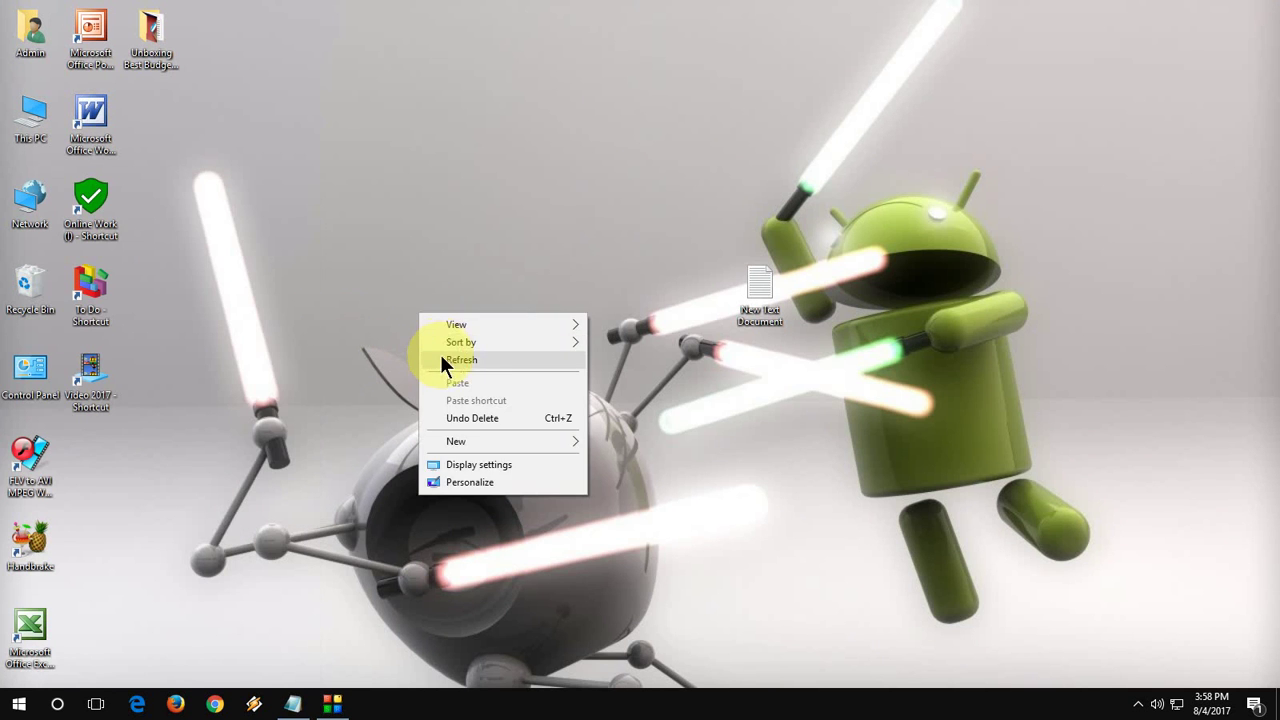
pyautogui.click(441, 359)
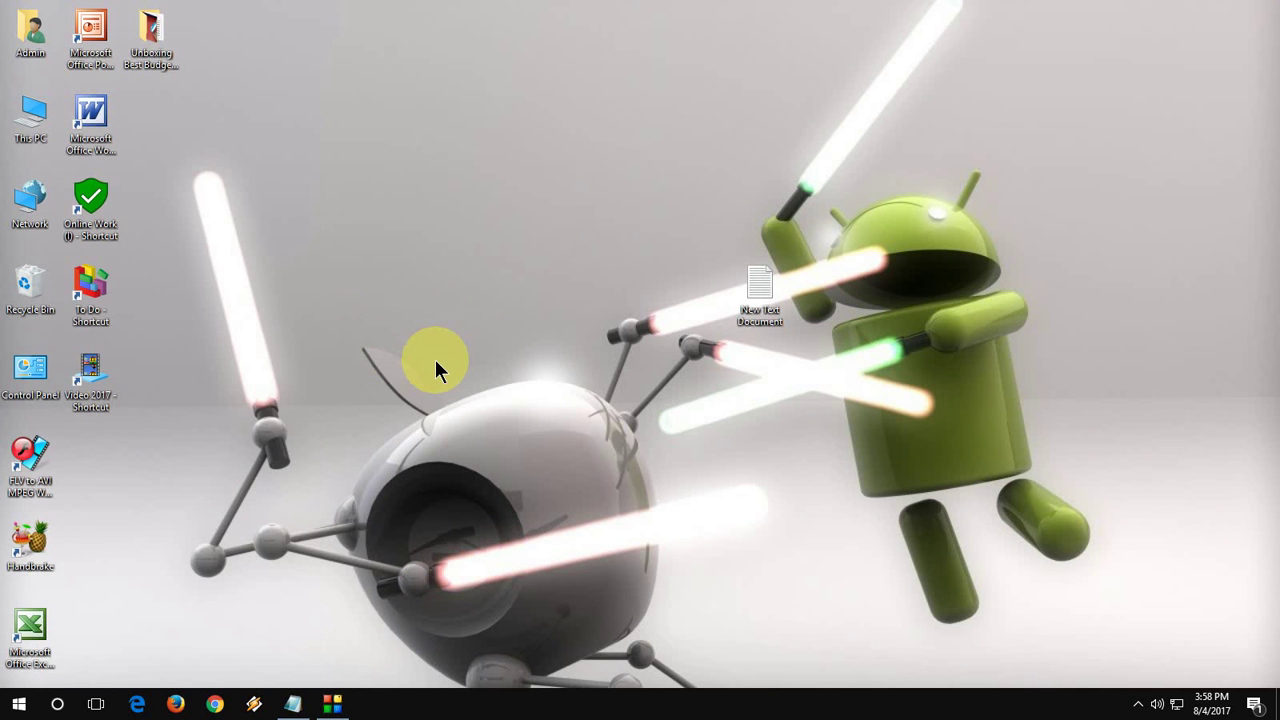